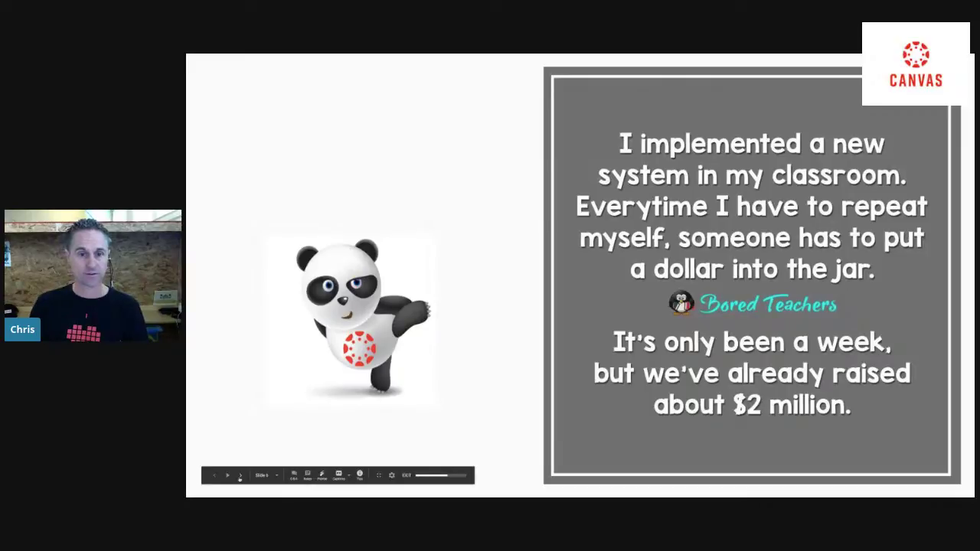
# Advance the slideshow to the Webinar Overview slide and return to the slide editor
pyautogui.click(240, 476)
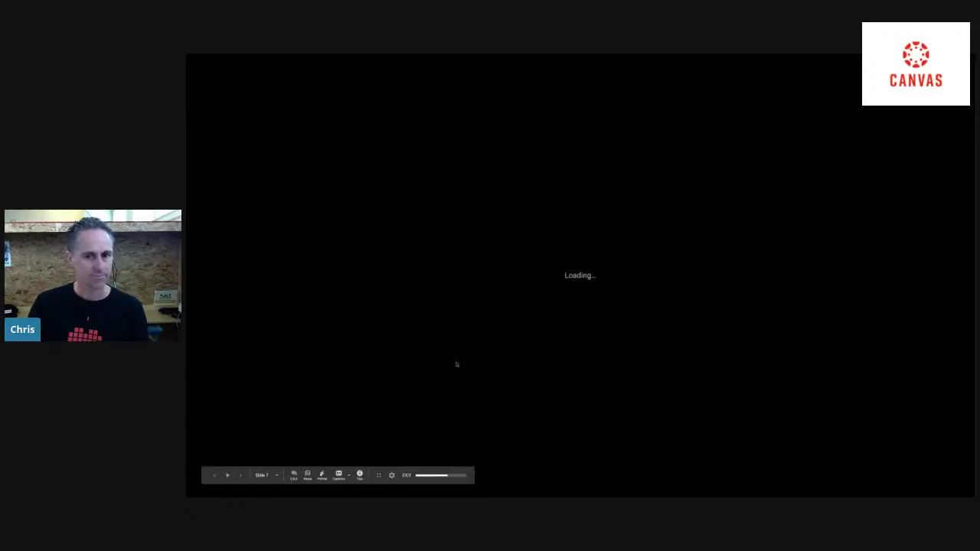
pyautogui.press('Escape')
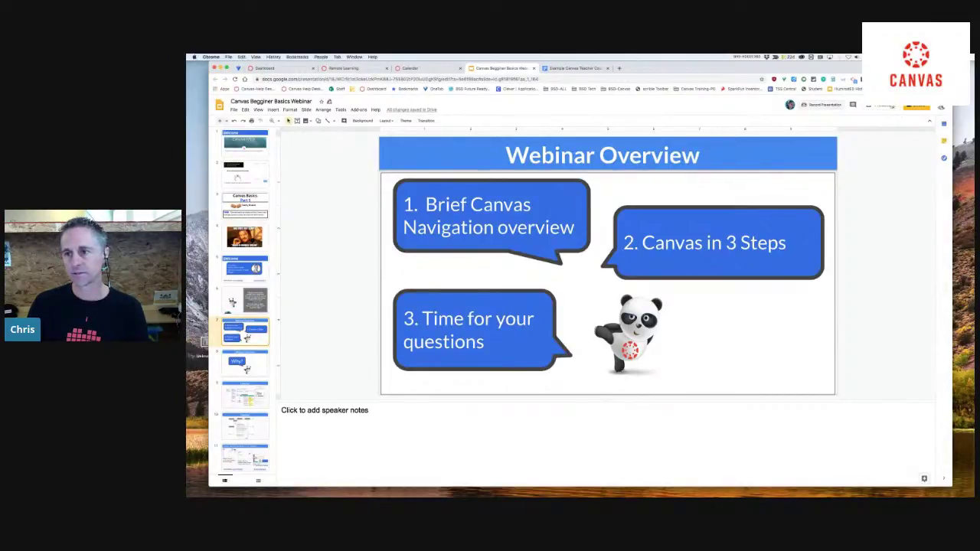
pyautogui.click(891, 107)
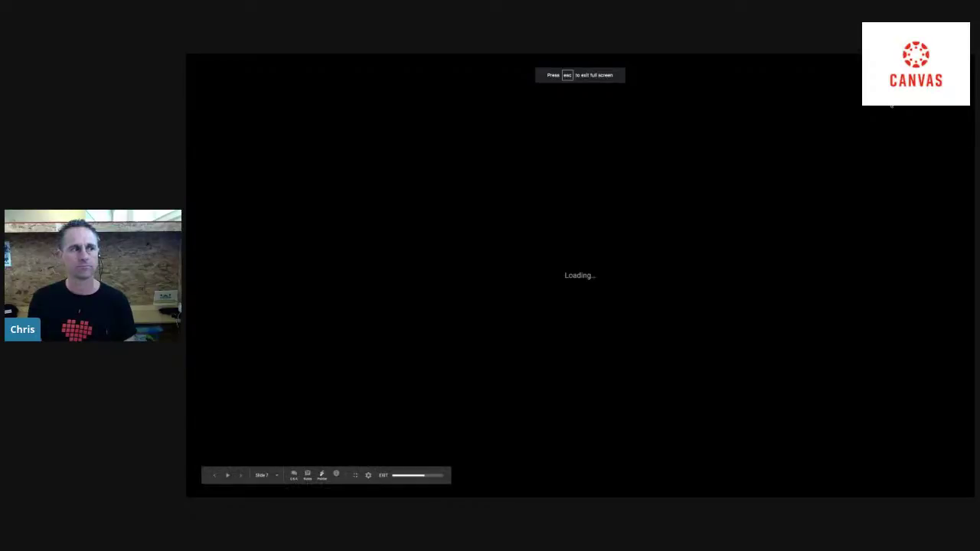
pyautogui.press('Escape')
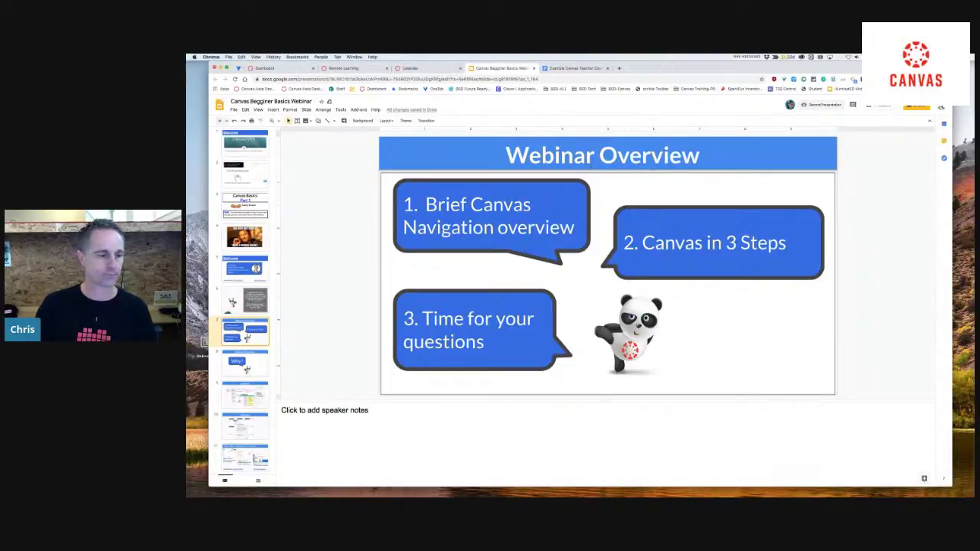
# Show the "Why?" slide in the editor and collapse its speaker notes area
pyautogui.click(263, 357)
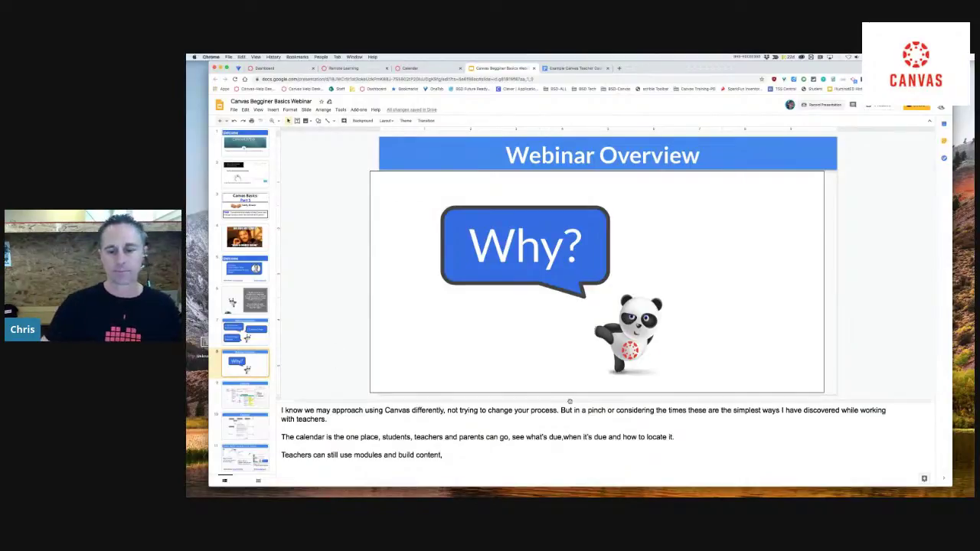
pyautogui.moveTo(570, 401); pyautogui.dragTo(570, 481)
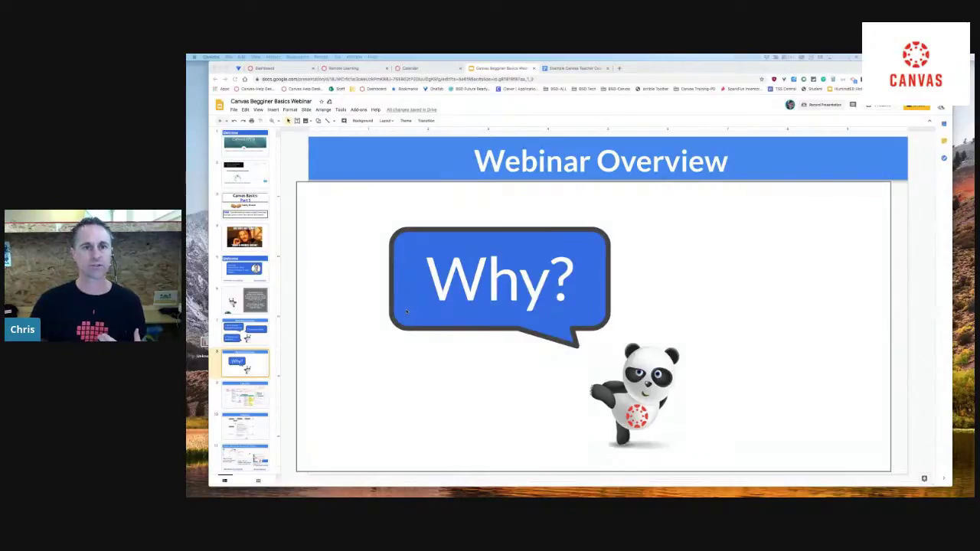
# Switch to the Canvas Dashboard, enlarge the page so the course cards are readable, and reposition the browser window
pyautogui.click(276, 68)
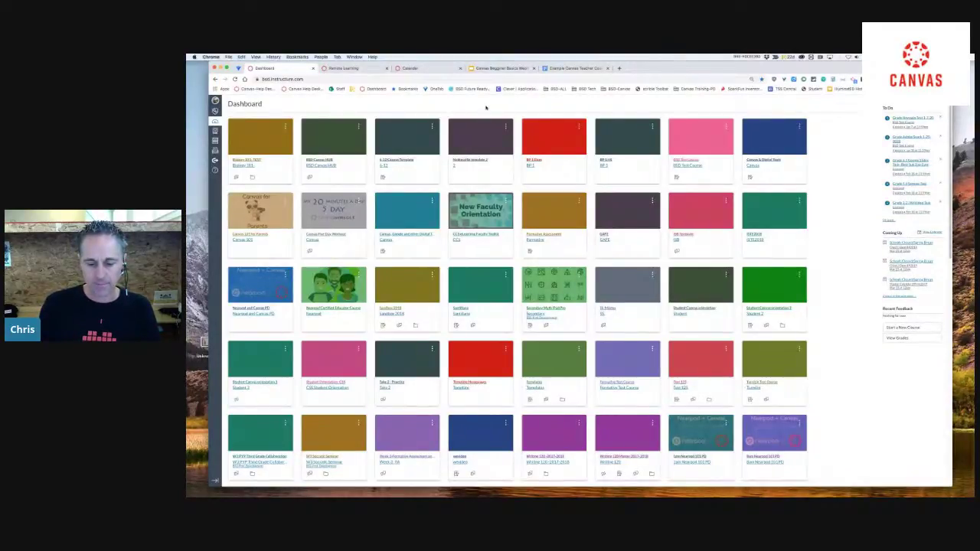
pyautogui.press('super+0')
pyautogui.press('super+equal')
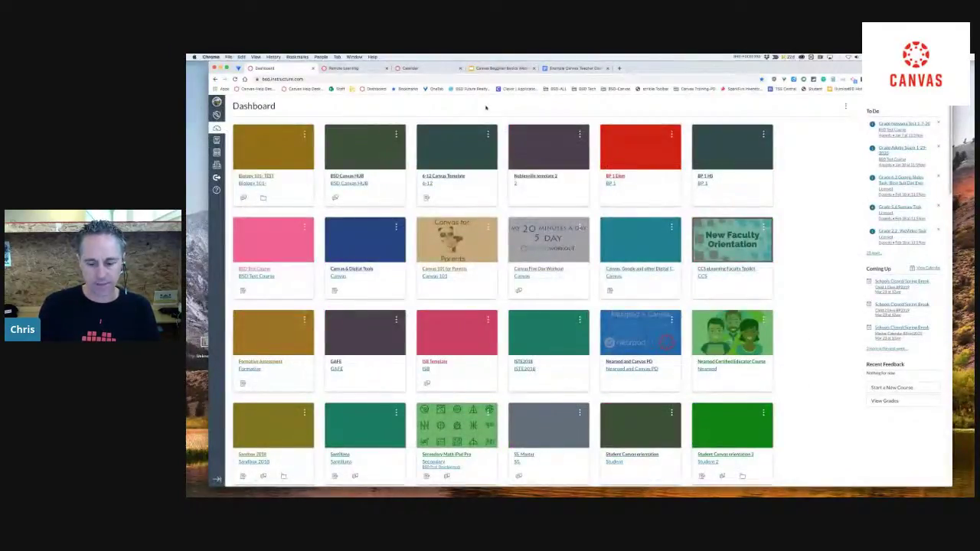
pyautogui.press('super+equal')
pyautogui.press('super+equal')
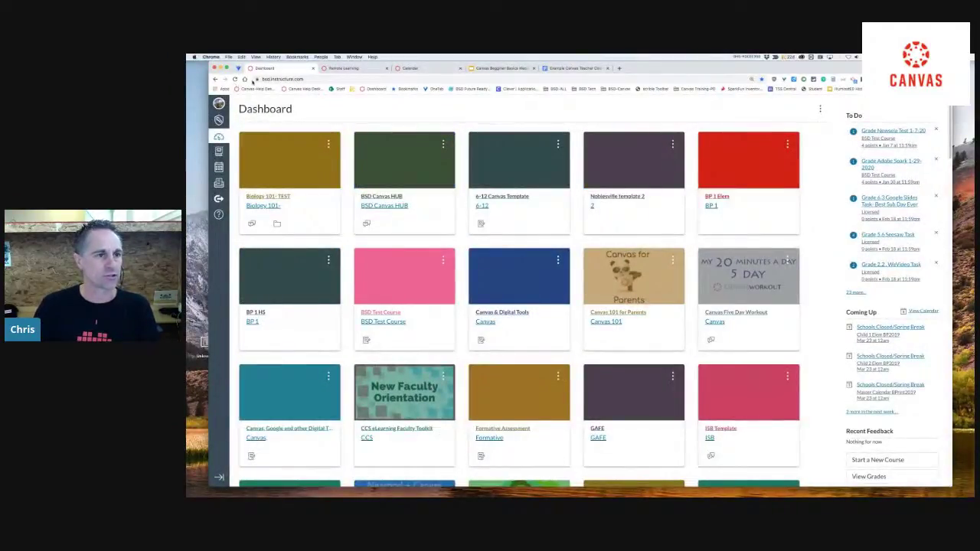
pyautogui.moveTo(667, 65); pyautogui.dragTo(714, 65)
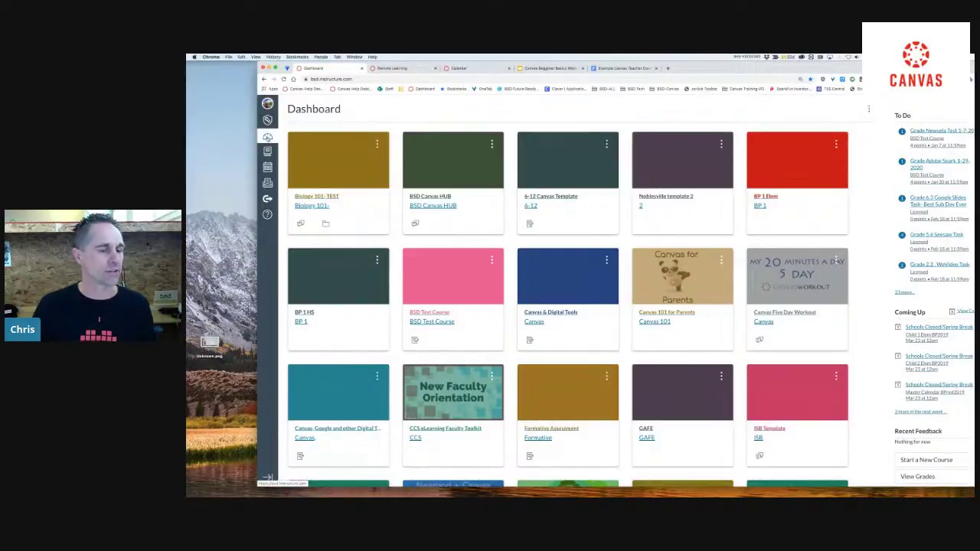
pyautogui.click(268, 138)
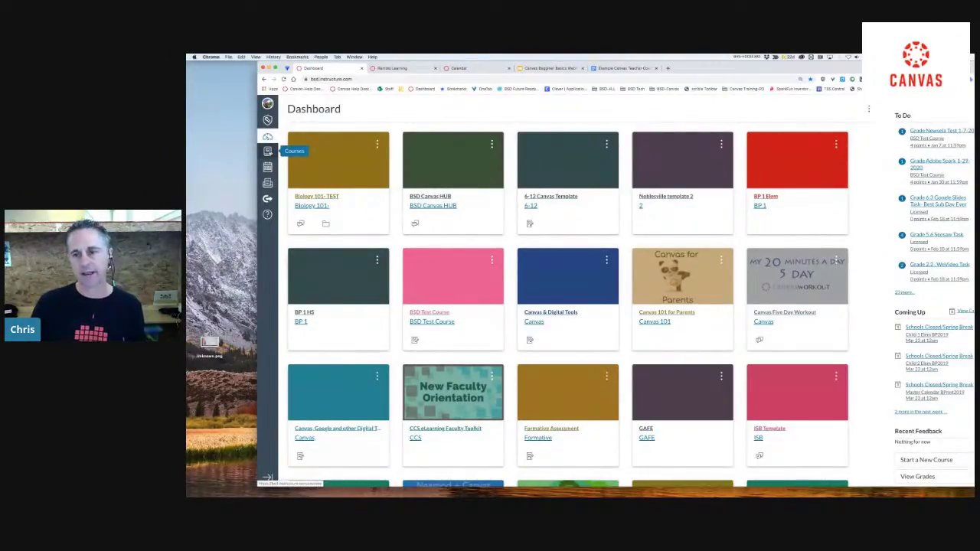
# Look through the course list and open the All Courses page with the starred courses
pyautogui.click(268, 151)
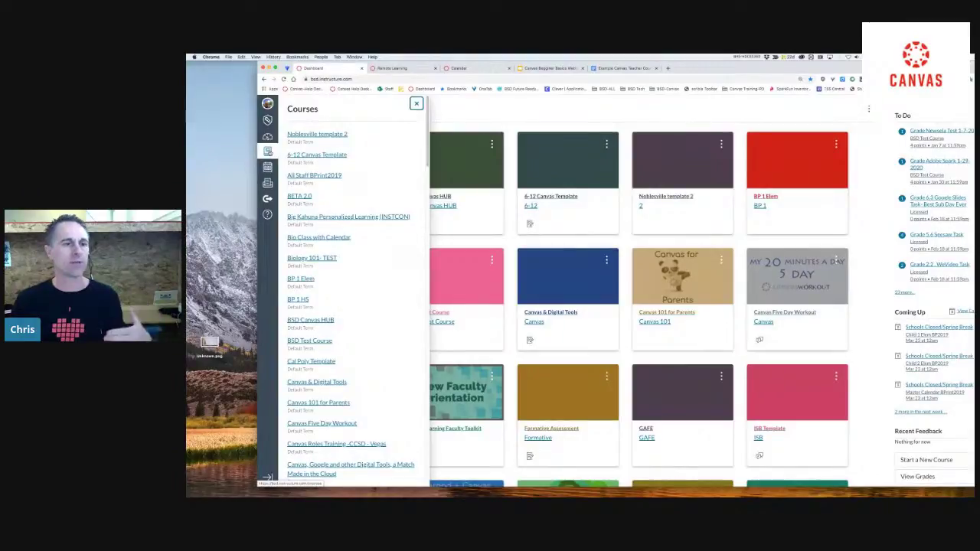
pyautogui.click(327, 217)
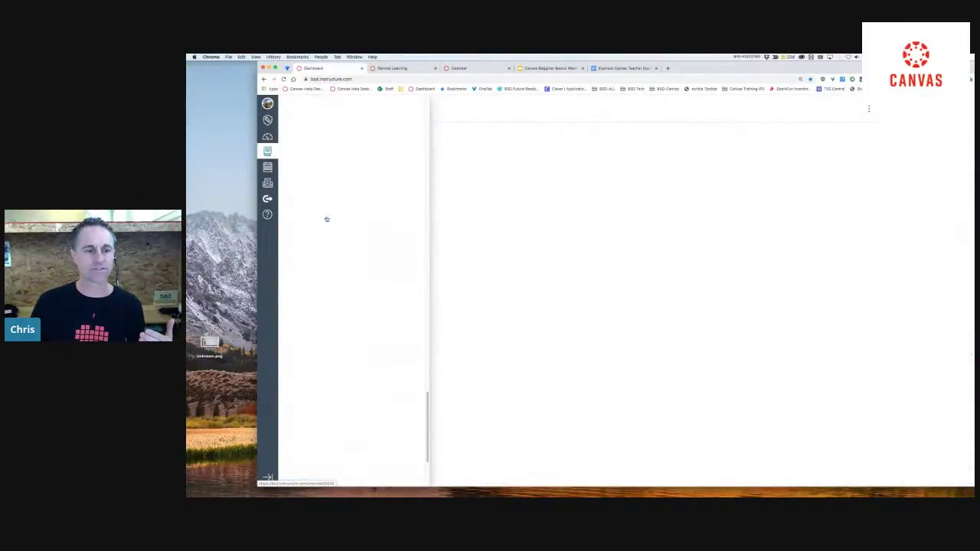
pyautogui.scroll(-5, 327, 219)
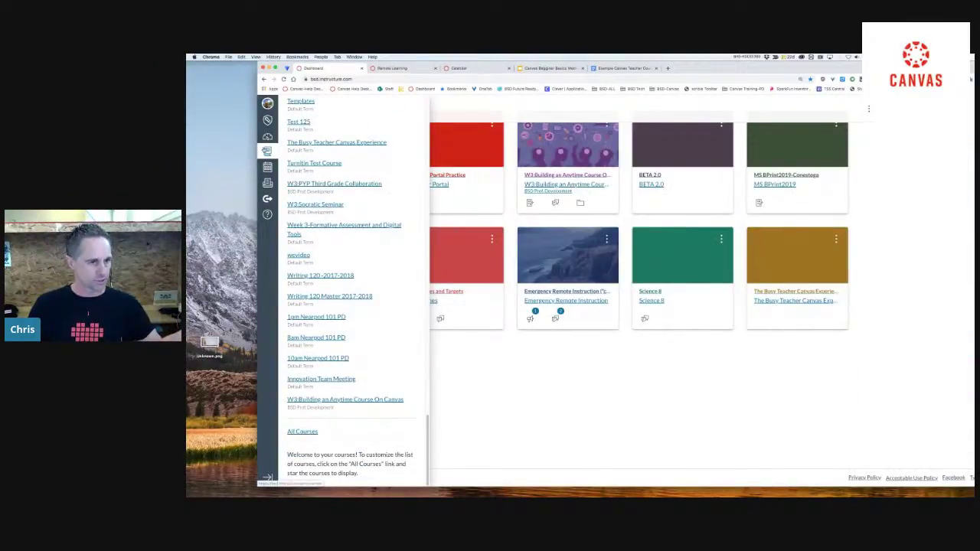
pyautogui.click(304, 432)
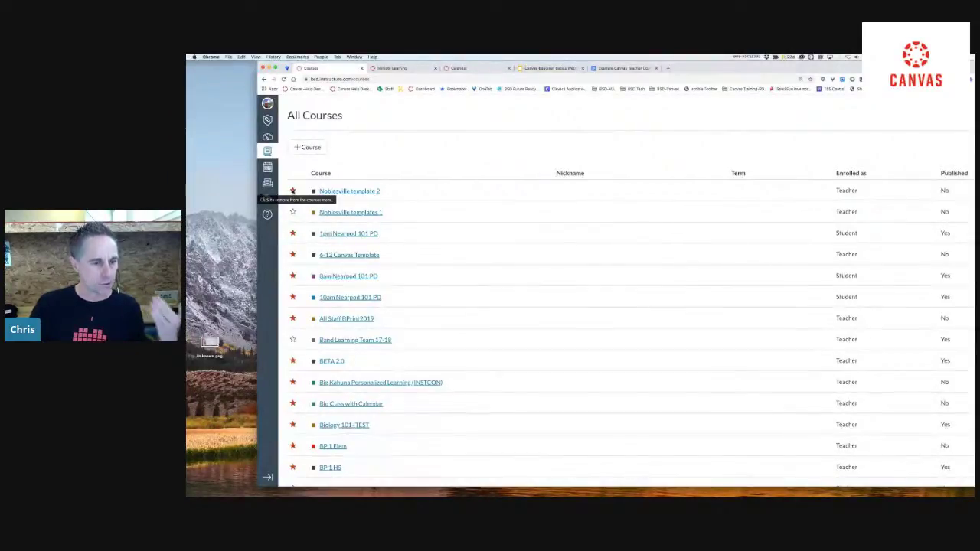
# Return to the Dashboard and view the March 2020 calendar, with the browser window moved fully into view
pyautogui.click(266, 137)
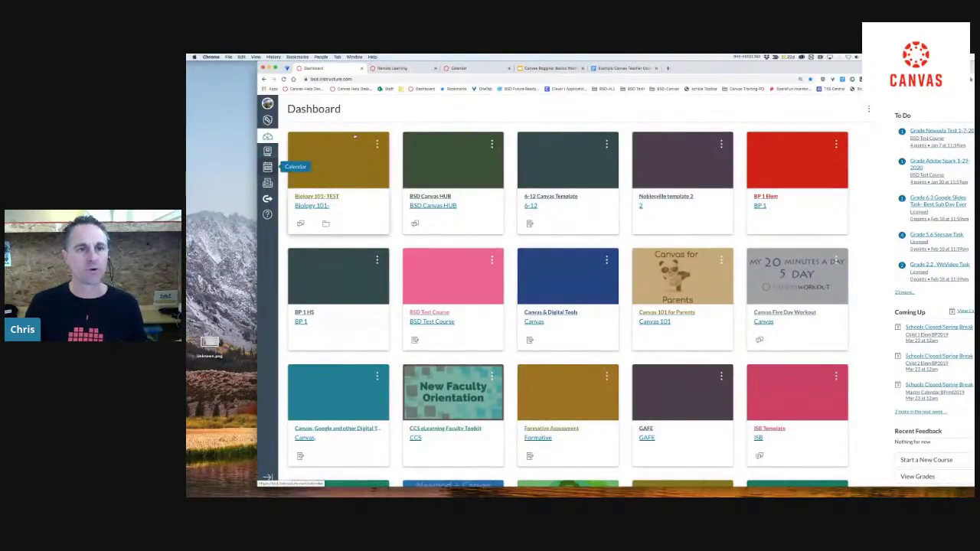
pyautogui.click(462, 69)
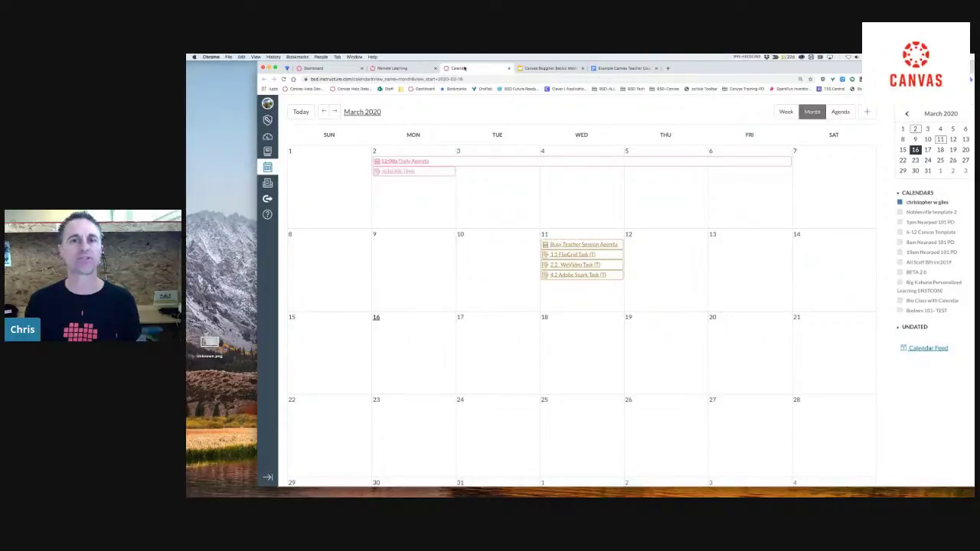
pyautogui.moveTo(726, 67); pyautogui.dragTo(689, 68)
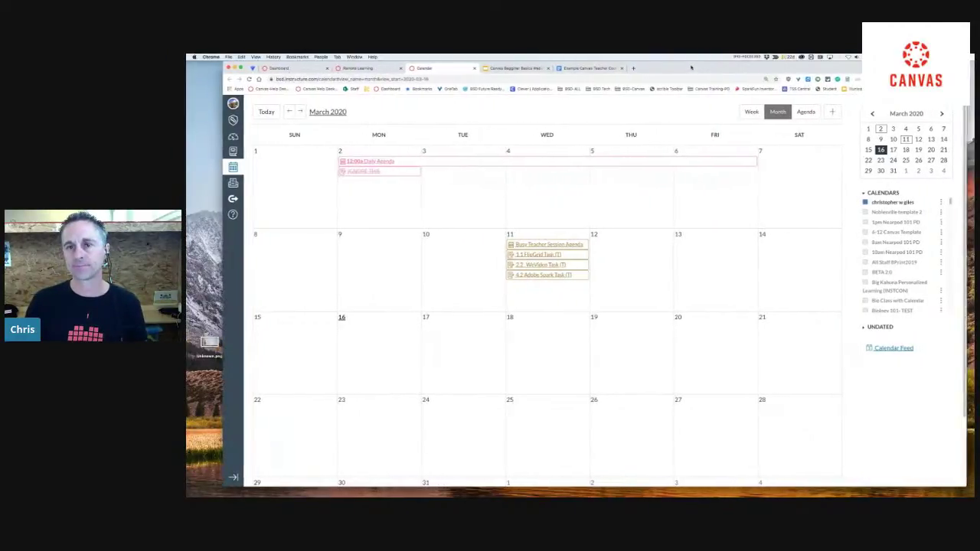
# Switch to the webinar presentation in Google Slides and show the "Start with Canvas in 3 Steps" slide
pyautogui.click(513, 69)
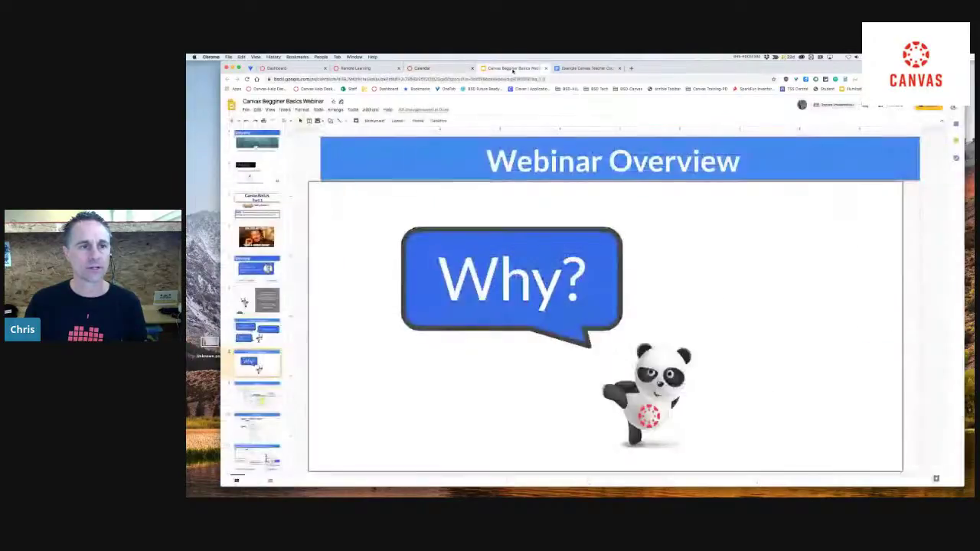
pyautogui.click(376, 68)
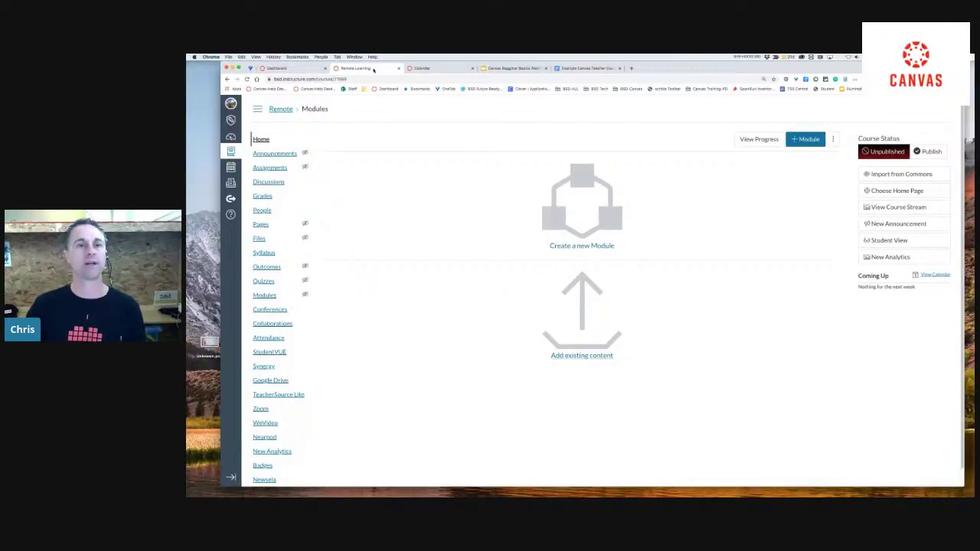
pyautogui.click(506, 68)
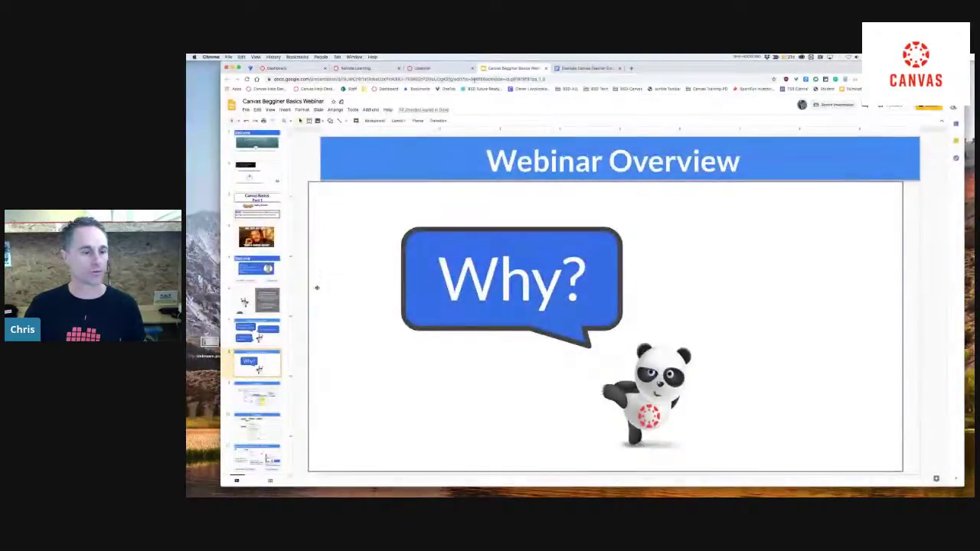
pyautogui.click(264, 458)
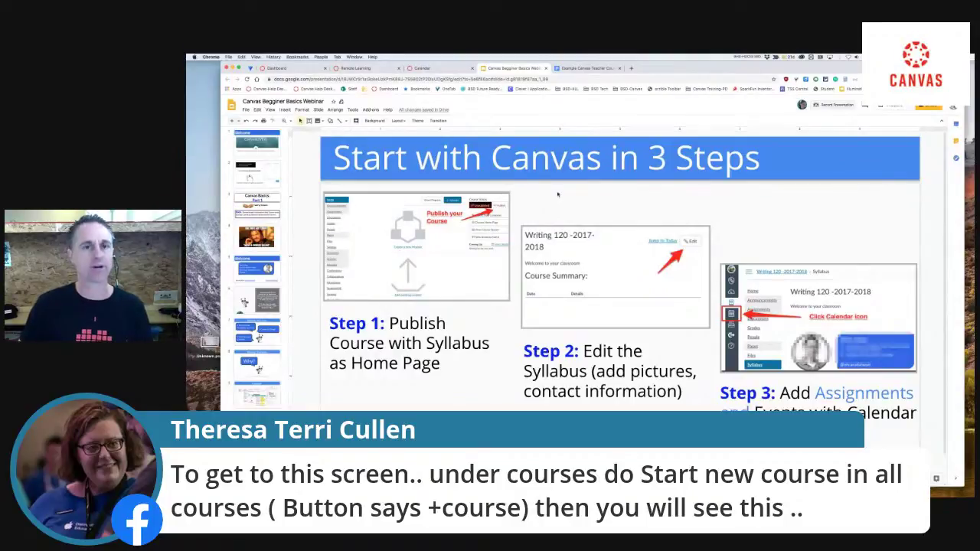
# Publish the Remote Learning course in Canvas with the Syllabus as its home page
pyautogui.click(373, 69)
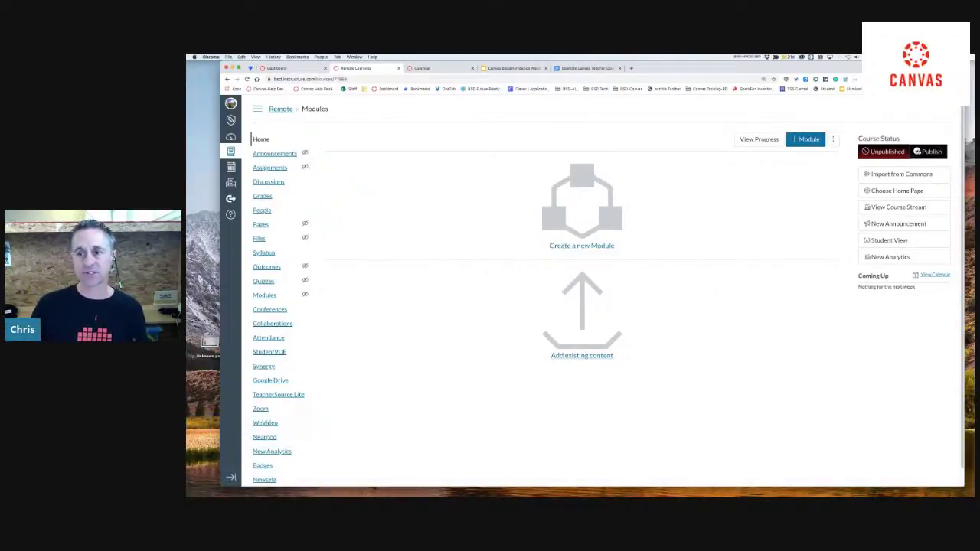
pyautogui.click(918, 151)
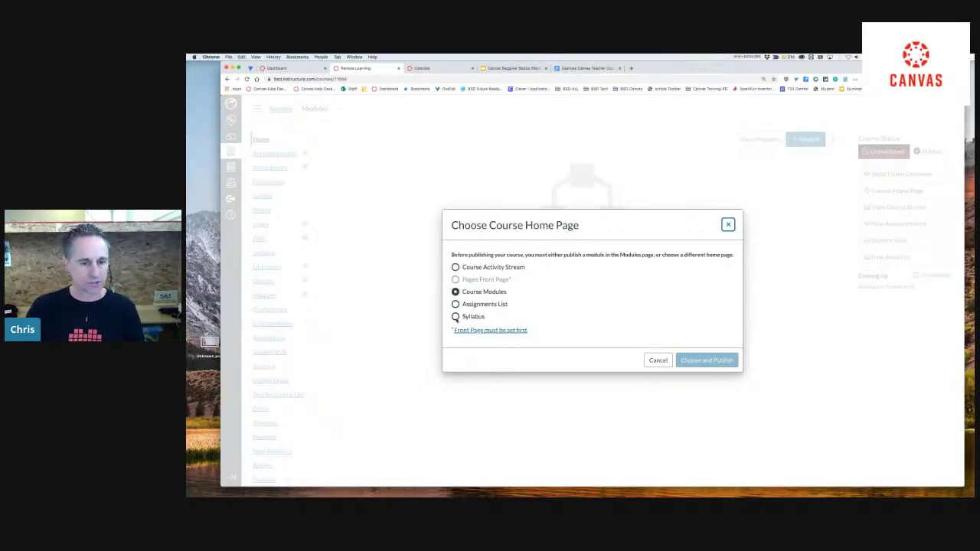
pyautogui.click(456, 316)
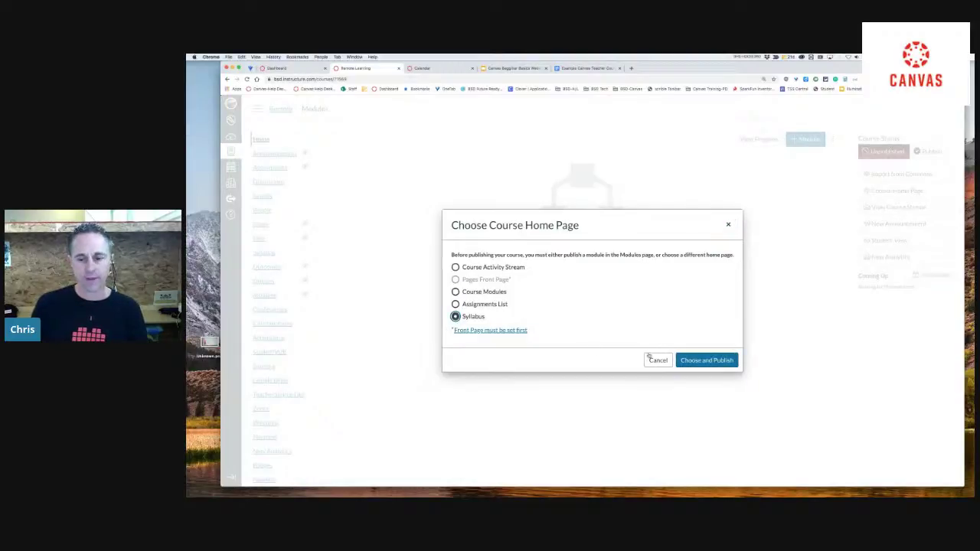
pyautogui.click(687, 360)
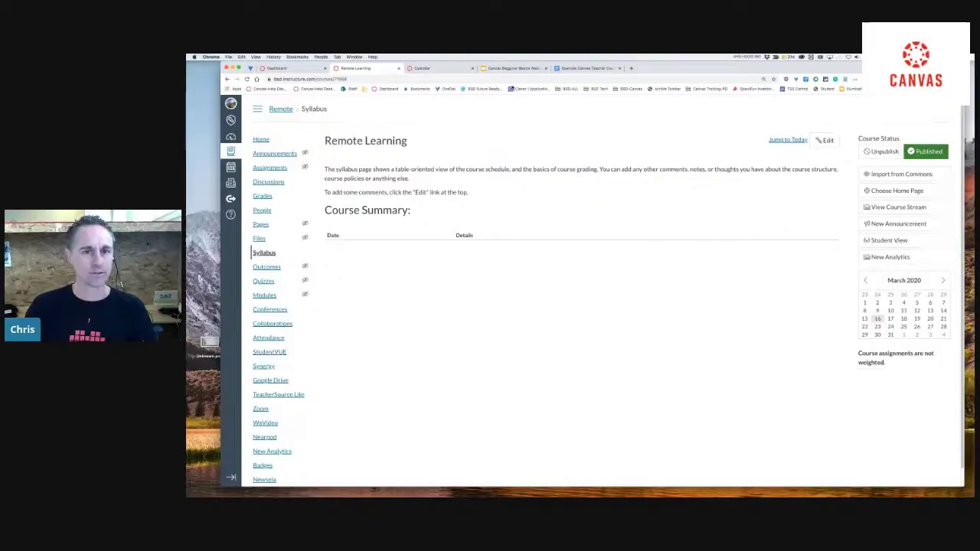
# Check the slide for Step 2, return to the Remote Learning course, and enter "Welcome to Class" in the syllabus description
pyautogui.click(509, 68)
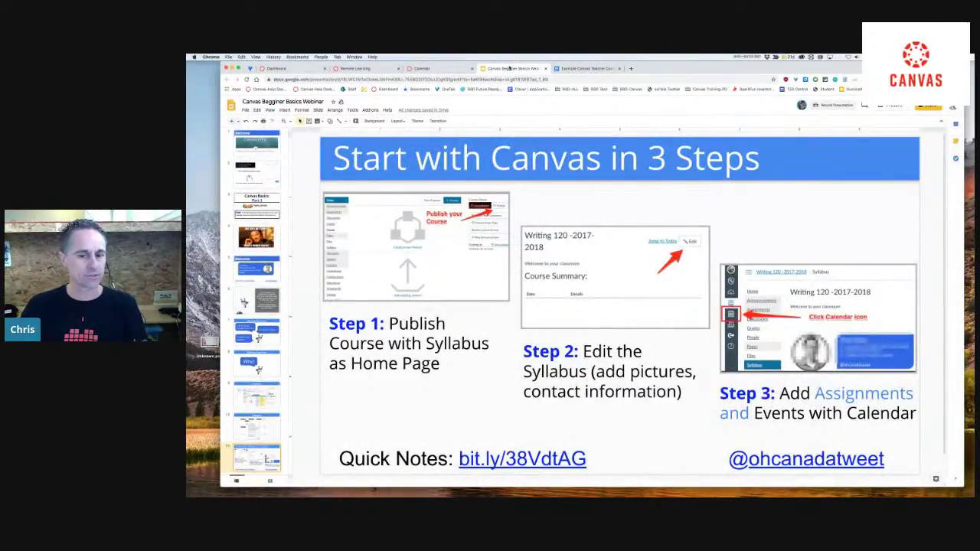
pyautogui.click(370, 69)
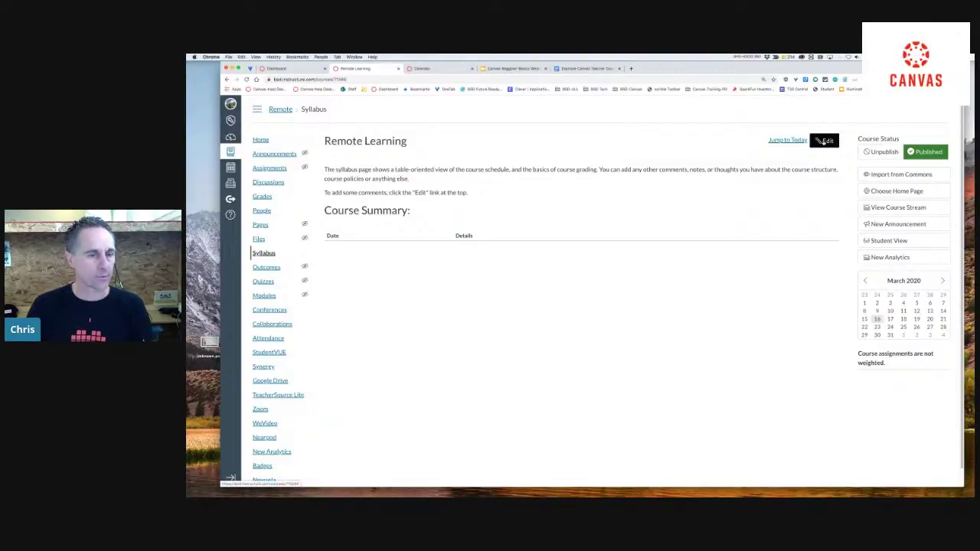
pyautogui.click(824, 141)
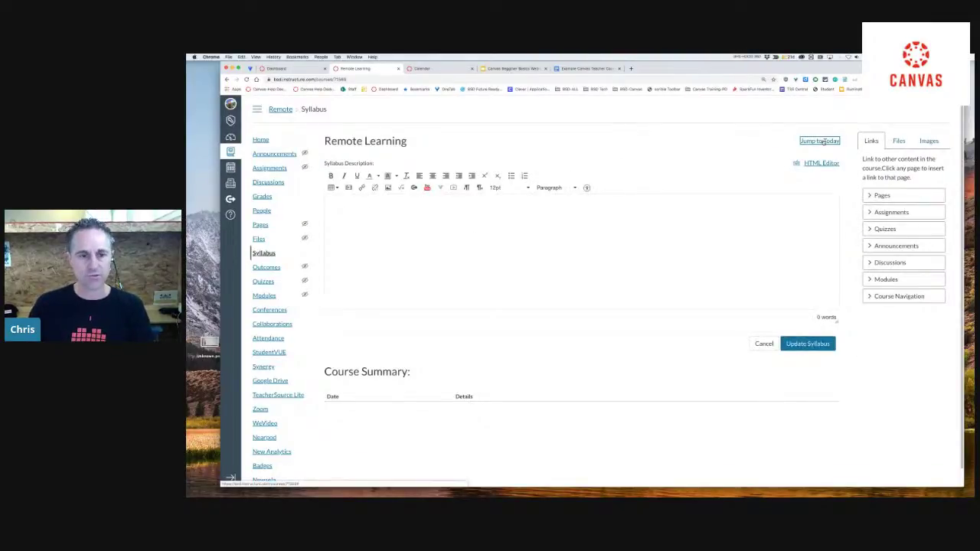
pyautogui.click(454, 221)
pyautogui.write('We')
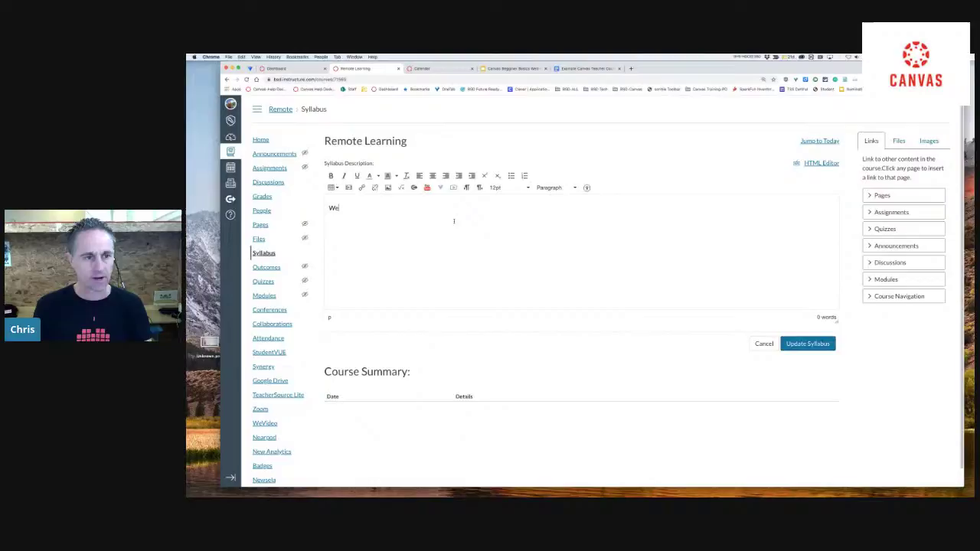
pyautogui.write('lcome to')
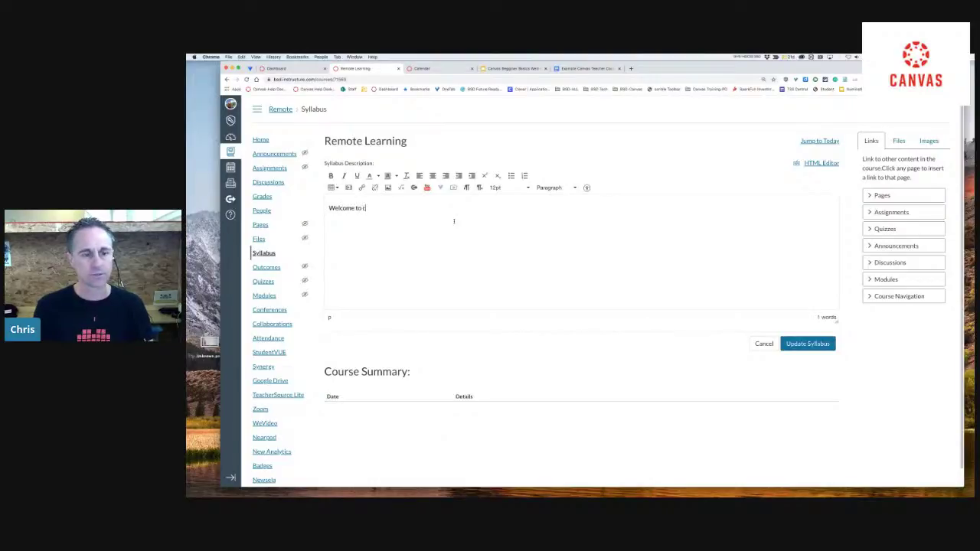
pyautogui.write(' Class')
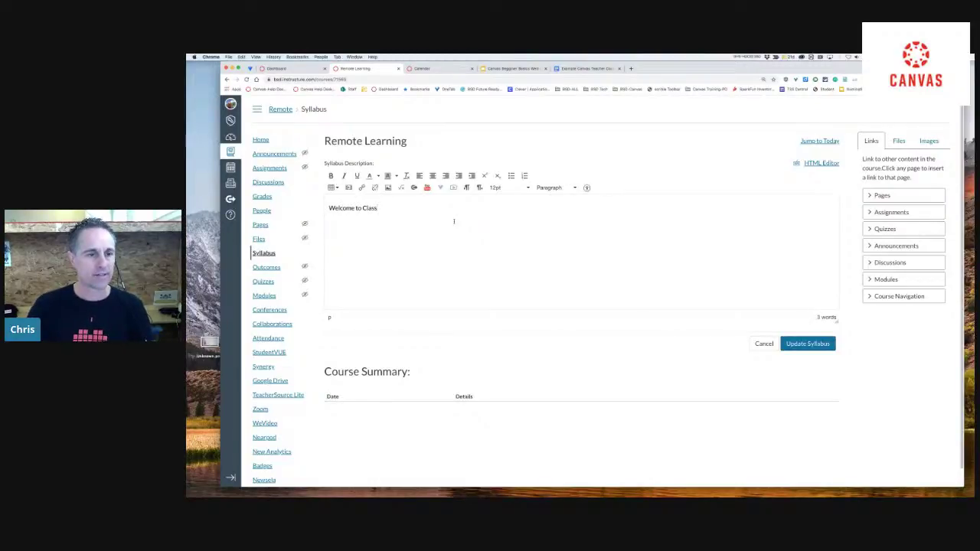
# Format the "Welcome to Class" text in the syllabus description as Header 2
pyautogui.moveTo(379, 208); pyautogui.dragTo(328, 208)
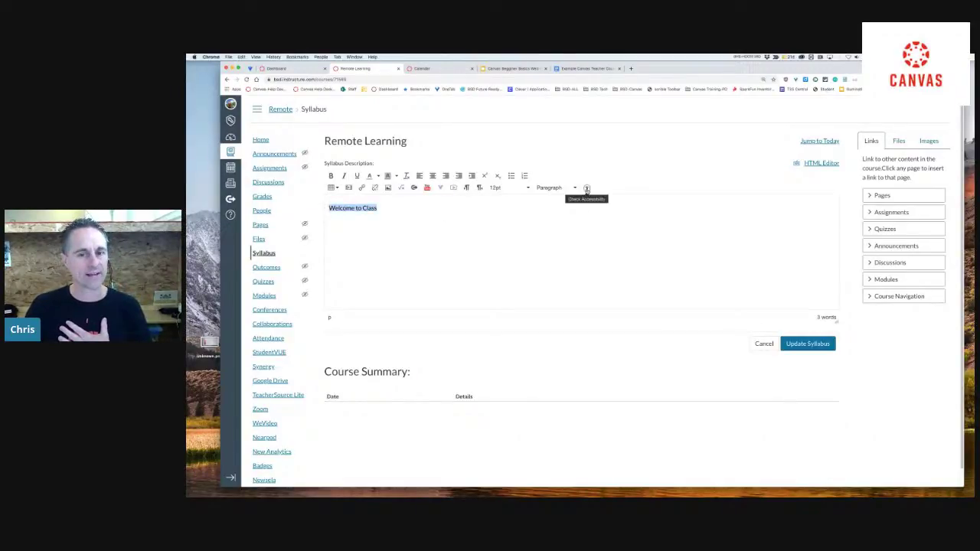
pyautogui.click(556, 188)
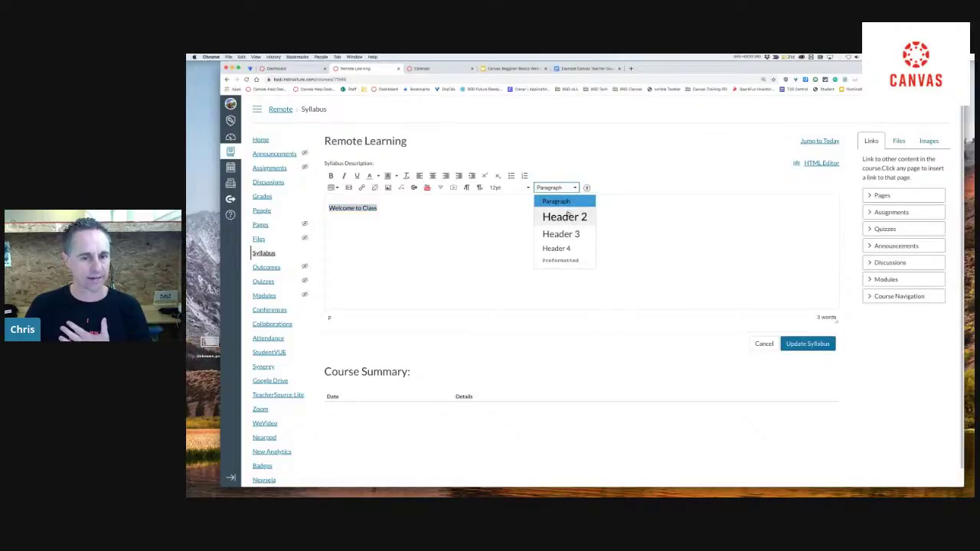
pyautogui.click(567, 216)
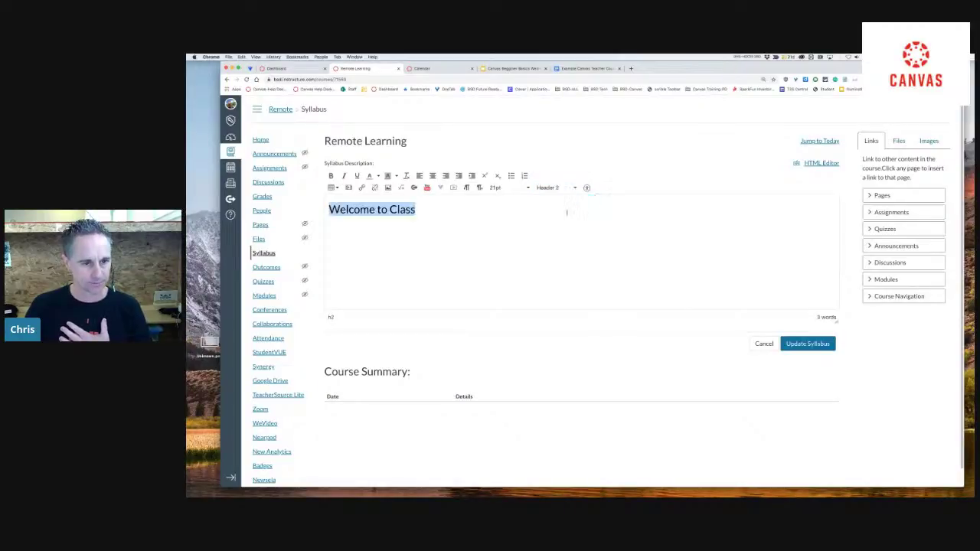
# Highlight "Welcome to Class" in yellow and start a new line below it without any background color
pyautogui.click(396, 176)
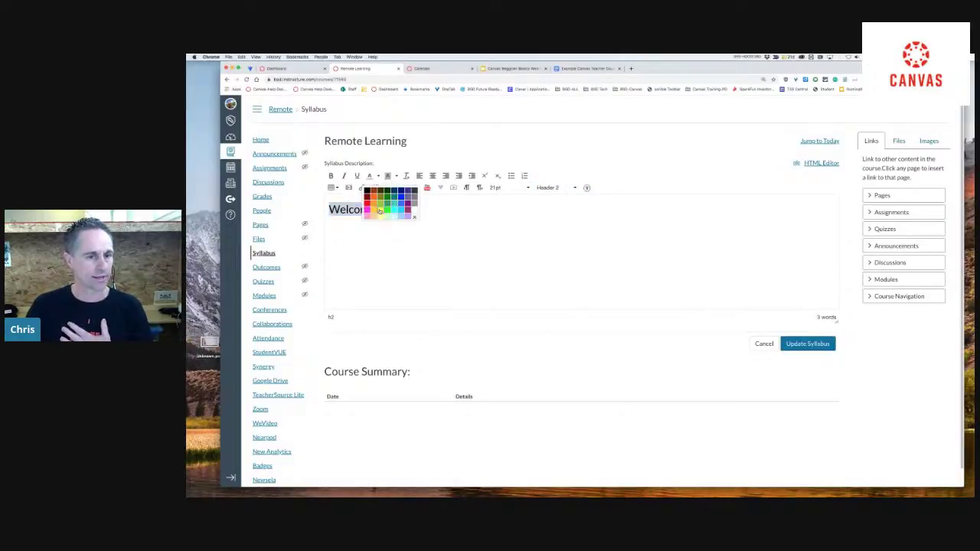
pyautogui.click(381, 208)
pyautogui.click(430, 207)
pyautogui.press('Return')
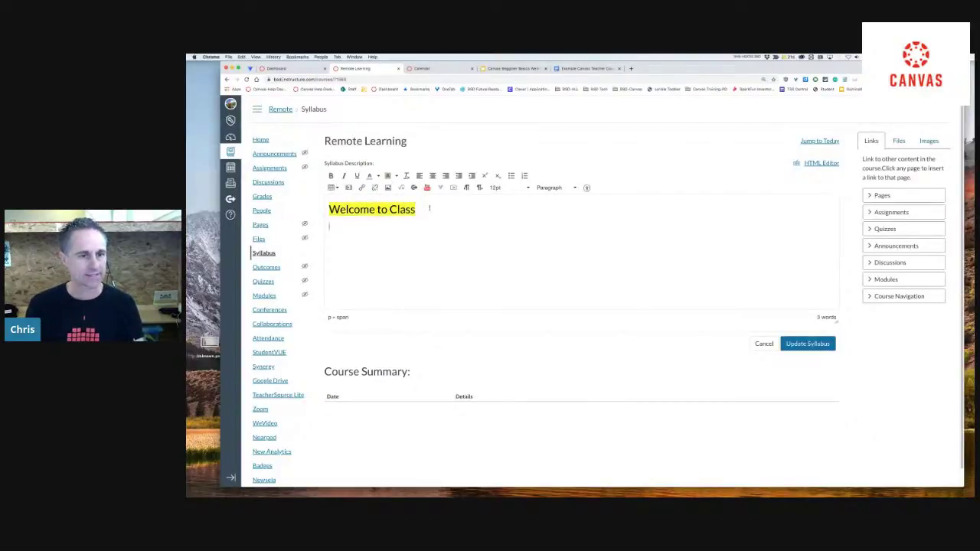
pyautogui.click(396, 176)
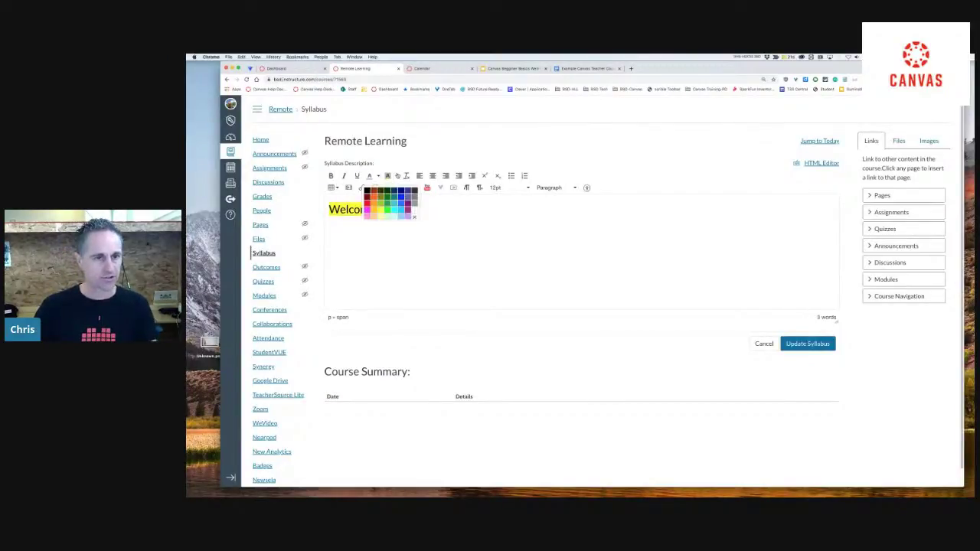
pyautogui.click(416, 219)
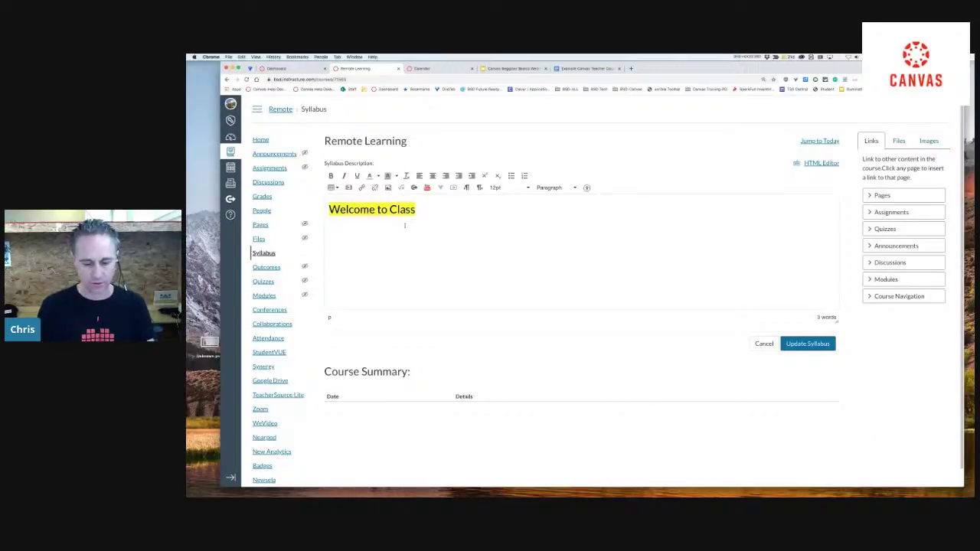
# Add the teacher's name and the course name "Lit & Comp 9" on separate lines below the heading
pyautogui.write('Mr. Giles')
pyautogui.press('Return')
pyautogui.write('Lit')
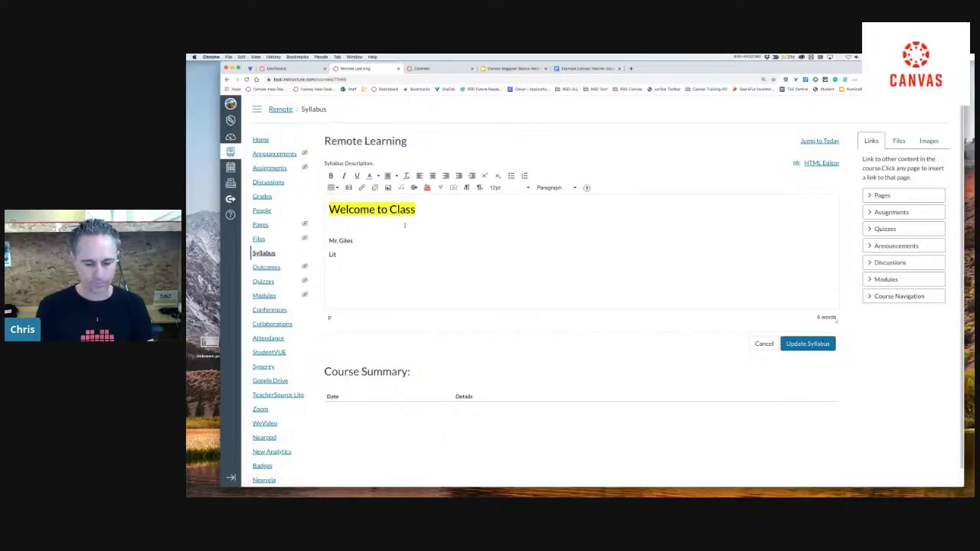
pyautogui.write(' & Co')
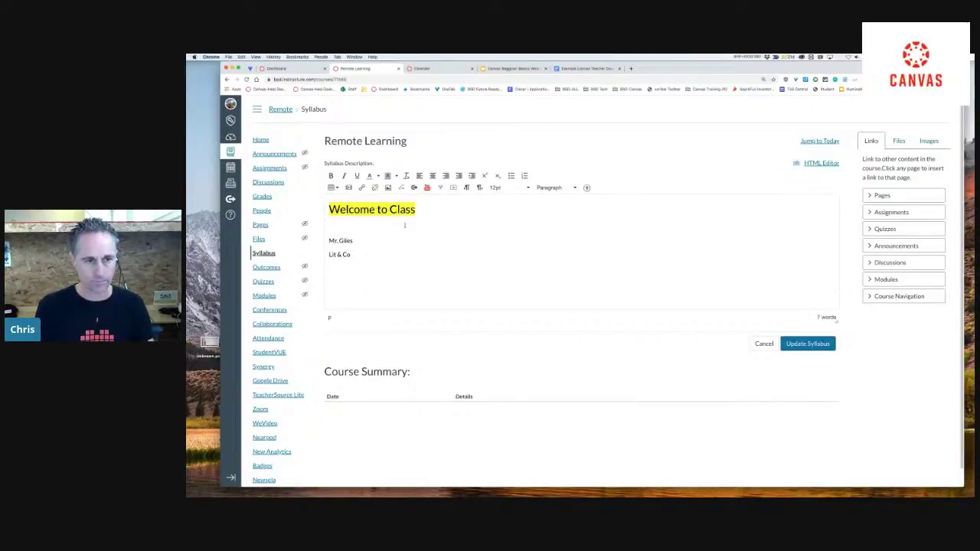
pyautogui.write('mmp 9C')
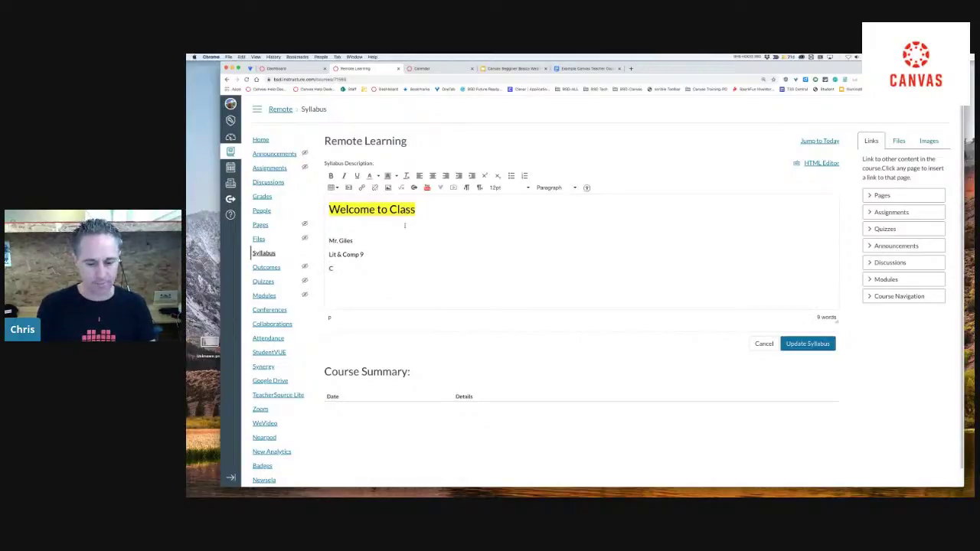
# Enter "Contact information:" on the line below "Lit & Comp 9" in the syllabus description
pyautogui.write('ontact info')
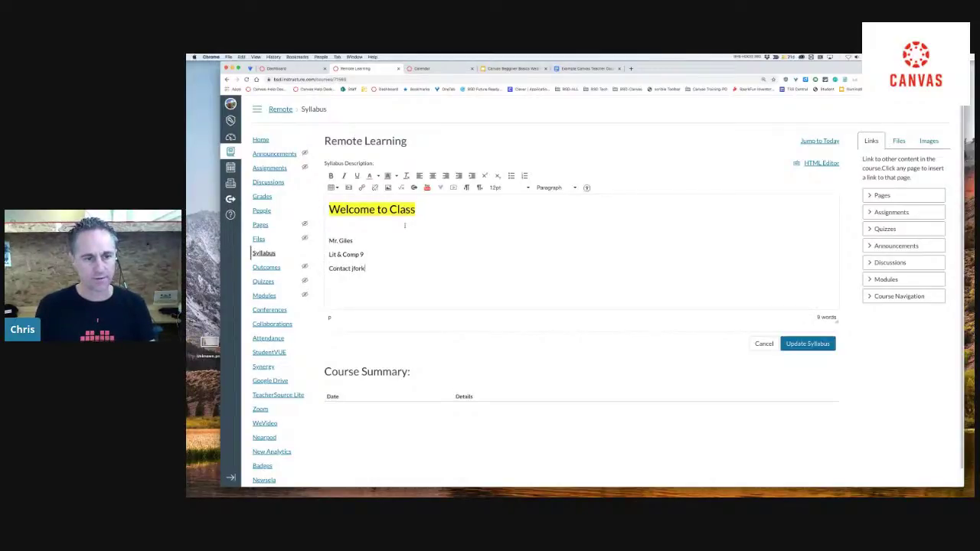
pyautogui.press('BackSpace')
pyautogui.press('BackSpace')
pyautogui.press('BackSpace')
pyautogui.press('BackSpace')
pyautogui.press('BackSpace')
pyautogui.write('on')
pyautogui.press('BackSpace')
pyautogui.press('BackSpace')
pyautogui.write('informatio')
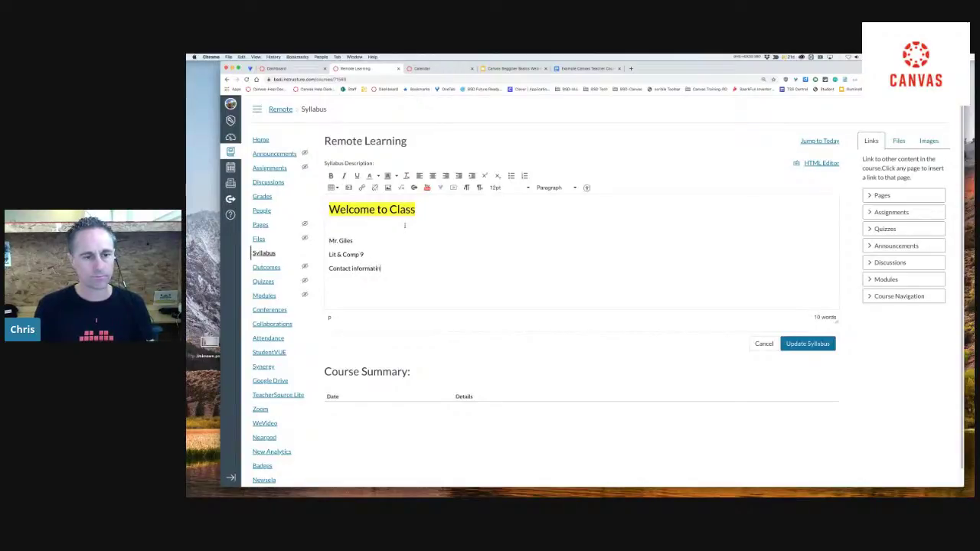
pyautogui.write('on:')
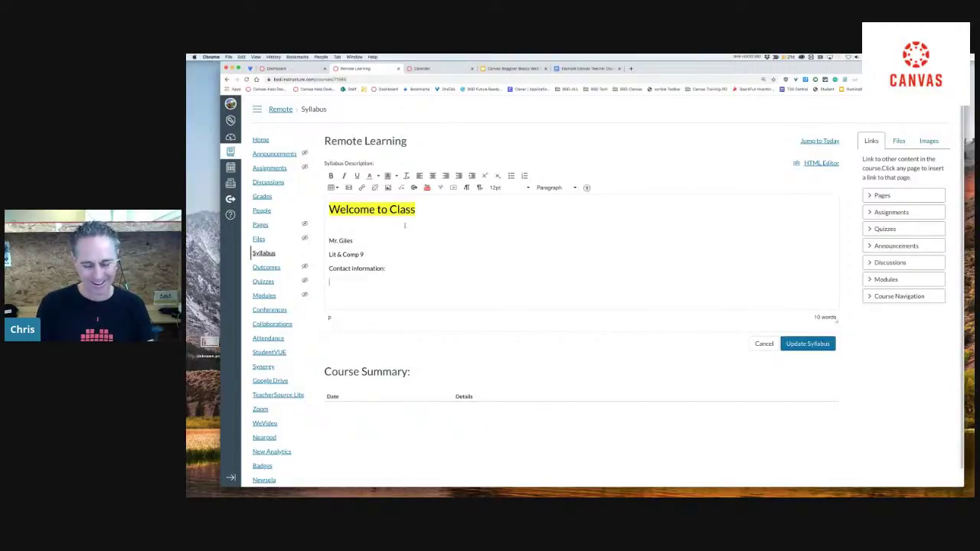
# Add the lines "office number" and "office hours:" under "Contact information:"
pyautogui.write('office number')
pyautogui.press('Return')
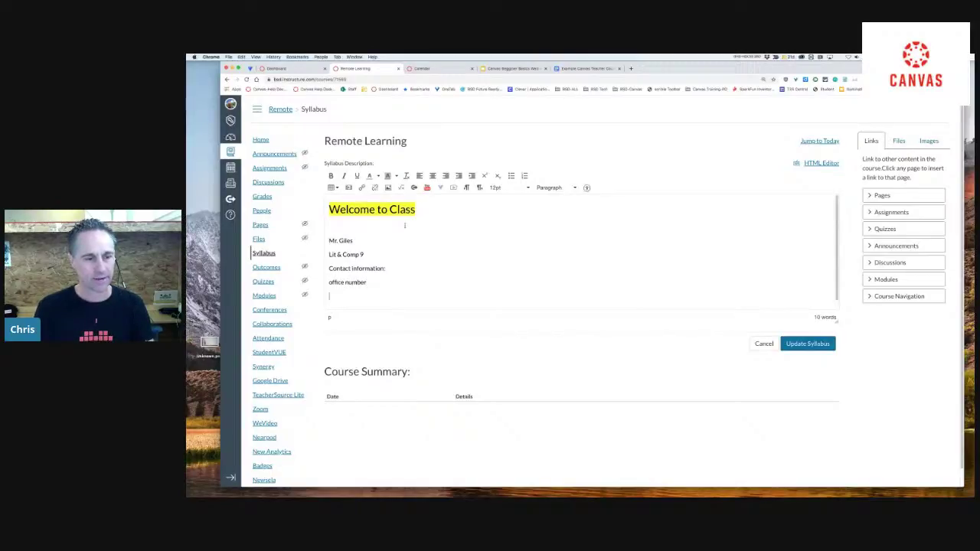
pyautogui.write('office h')
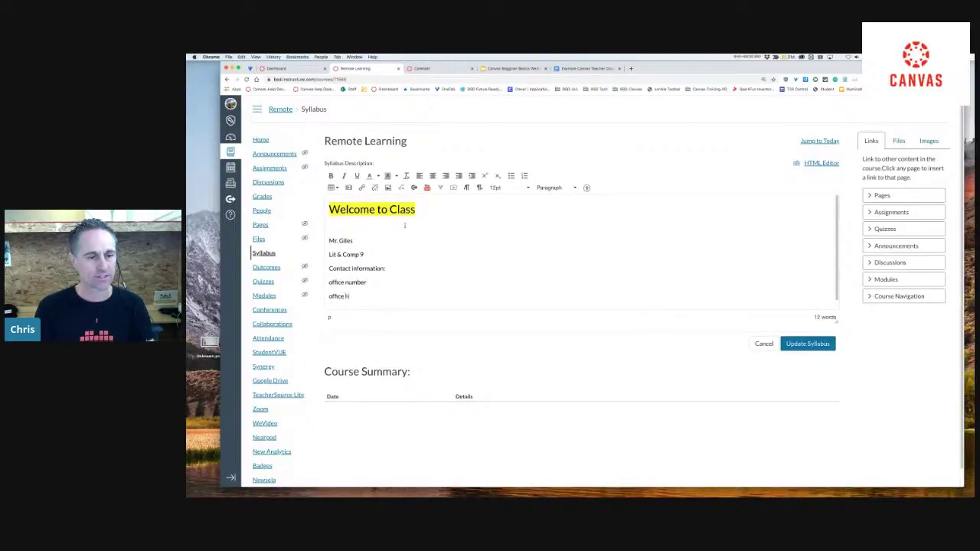
pyautogui.write('ours:')
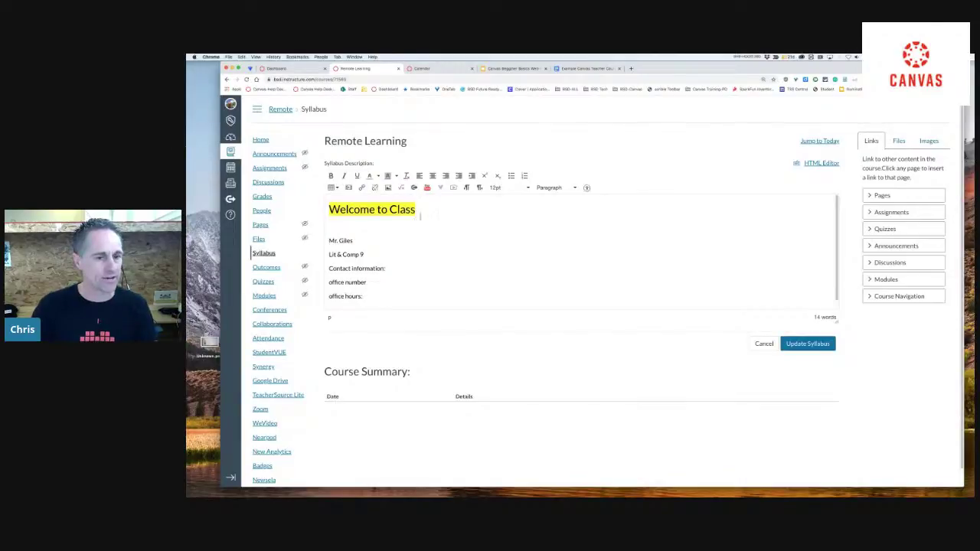
# Insert a blank line above "Contact information:" and format that text as Header 4
pyautogui.click(370, 254)
pyautogui.press('Return')
pyautogui.moveTo(385, 282); pyautogui.dragTo(329, 282)
pyautogui.click(561, 189)
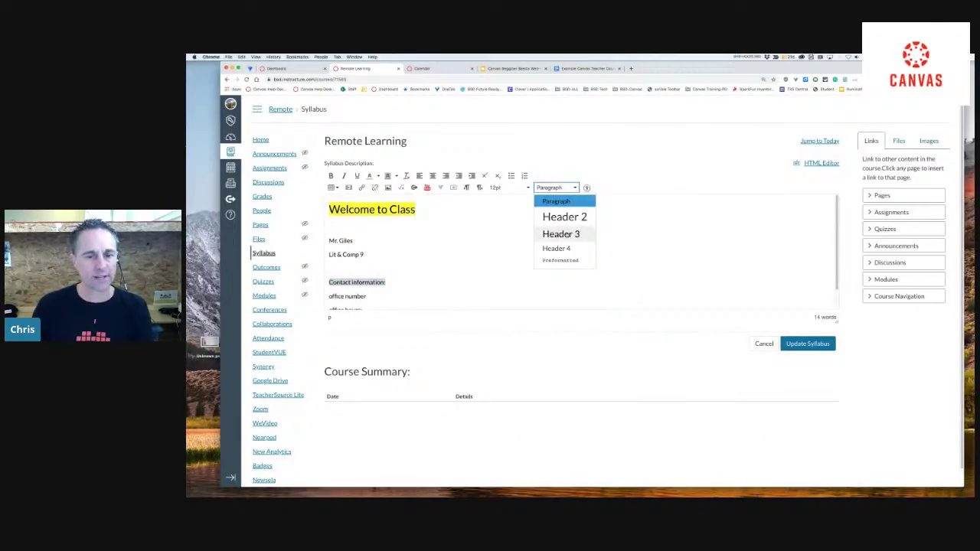
pyautogui.click(563, 250)
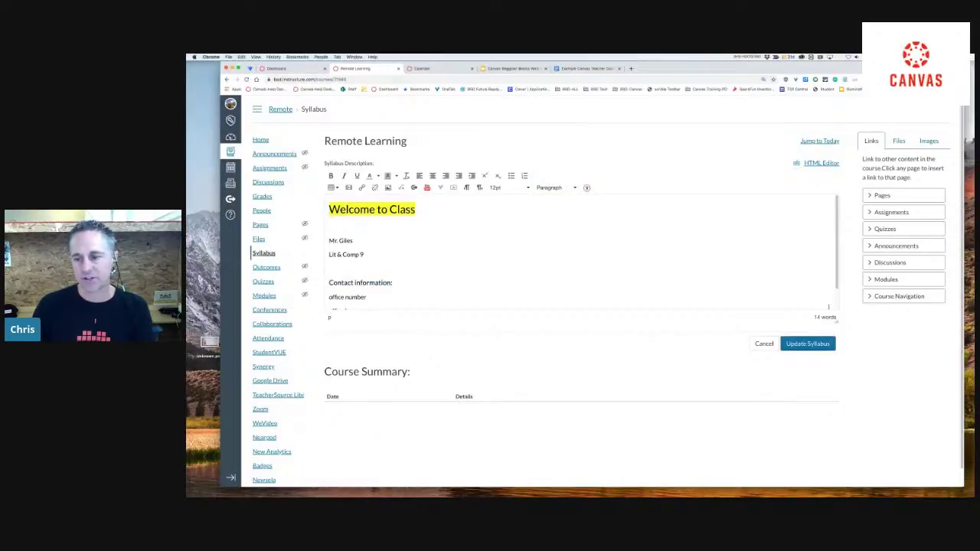
# Enlarge the syllabus editing area, center the "Welcome to Class" heading, and save the syllabus
pyautogui.moveTo(836, 320); pyautogui.dragTo(836, 357)
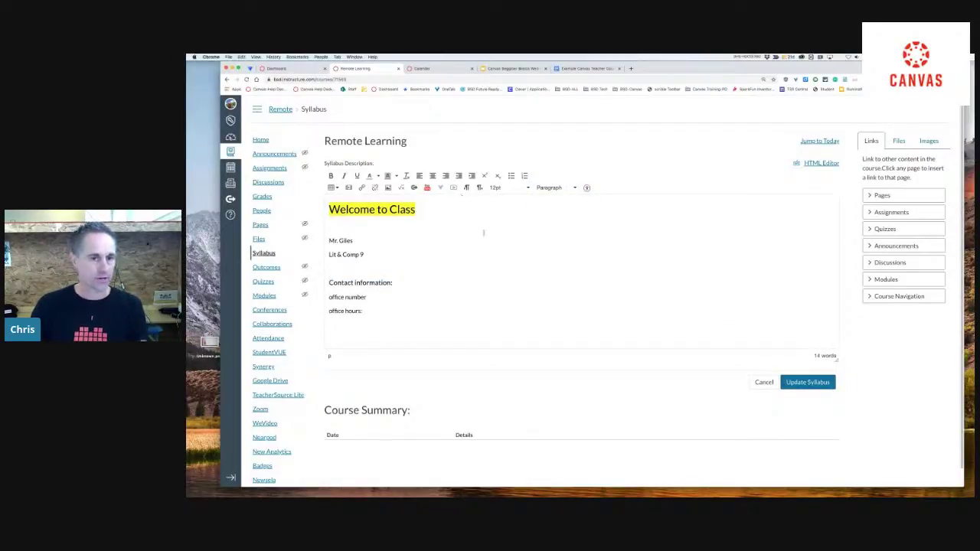
pyautogui.click(413, 215)
pyautogui.click(433, 175)
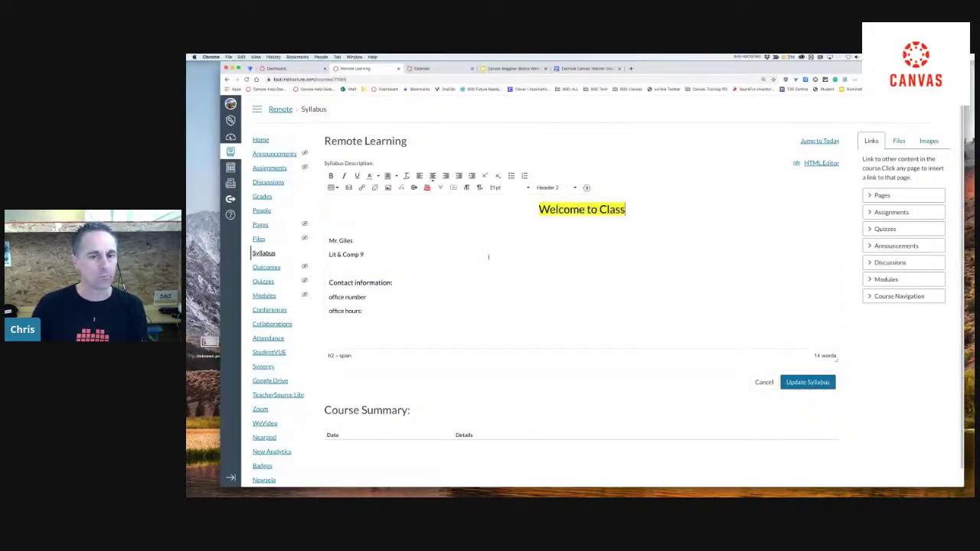
pyautogui.click(804, 381)
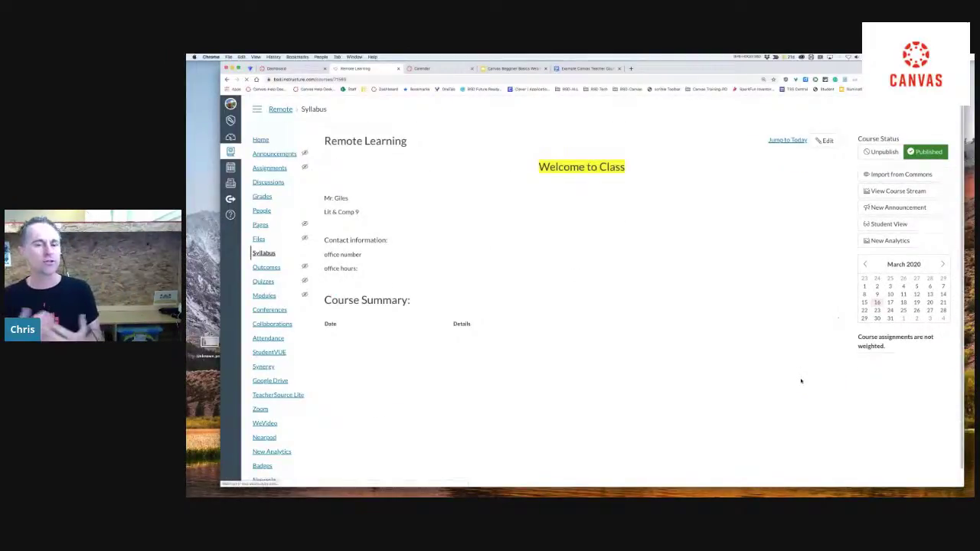
# Reopen the syllabus for editing, view the options for embedding images, and save it again
pyautogui.click(825, 141)
pyautogui.click(929, 141)
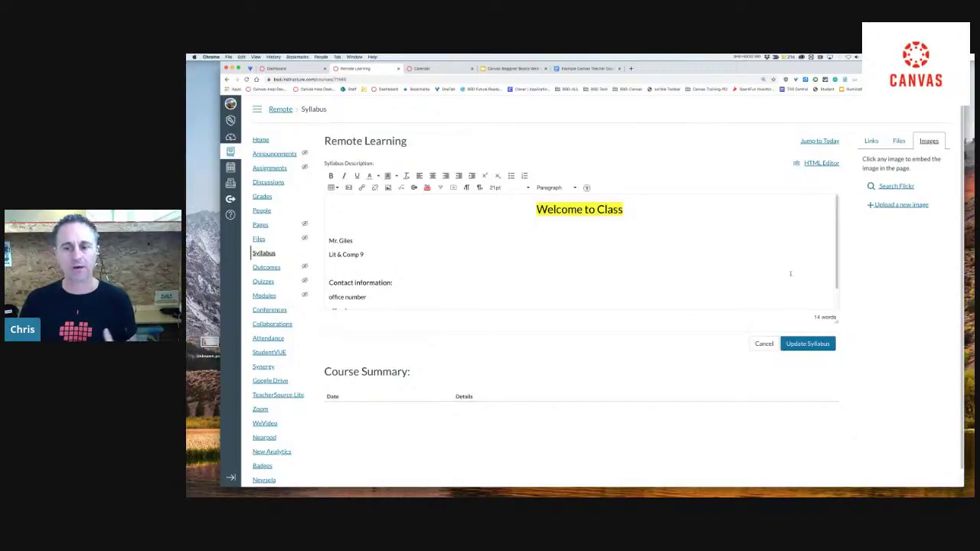
pyautogui.click(800, 344)
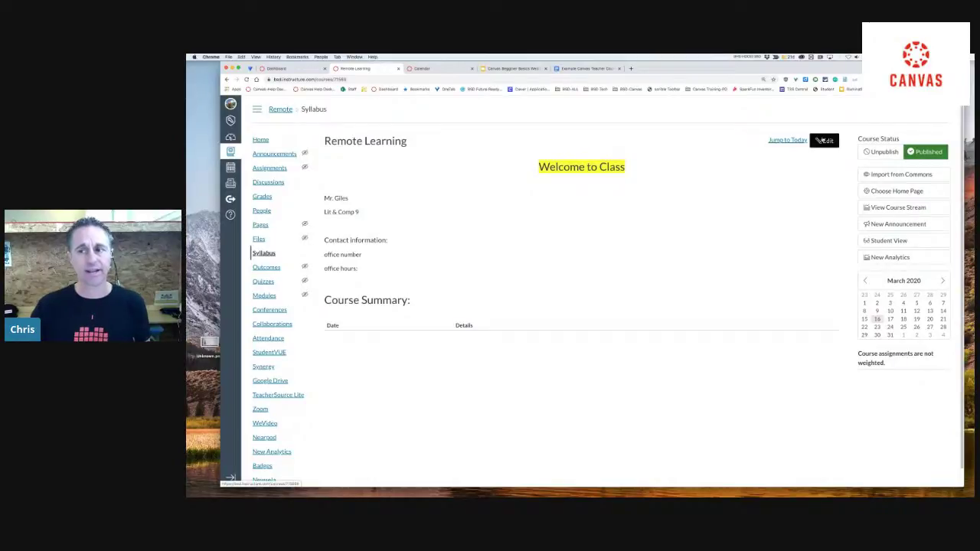
# Edit the syllabus again to highlight "Contact information:" in yellow, and save it
pyautogui.click(823, 140)
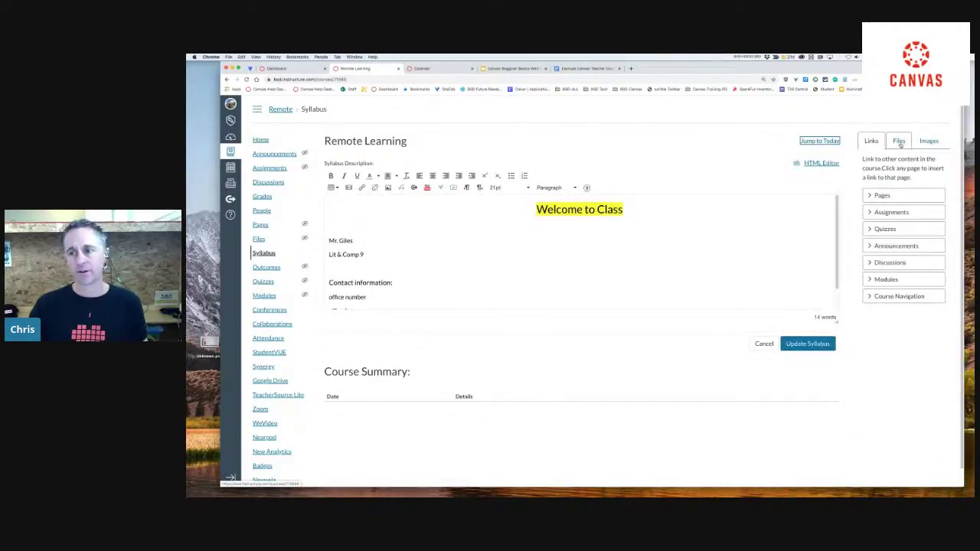
pyautogui.click(930, 141)
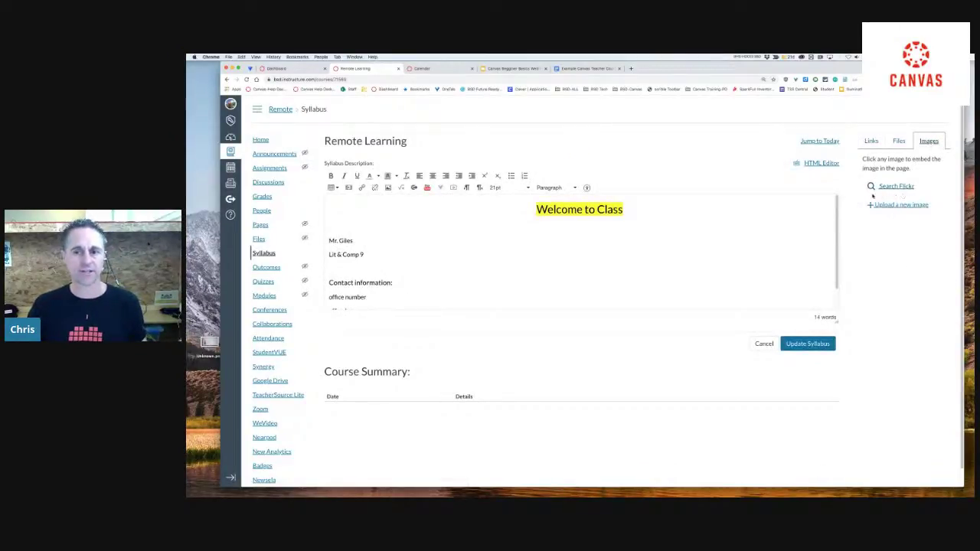
pyautogui.click(667, 229)
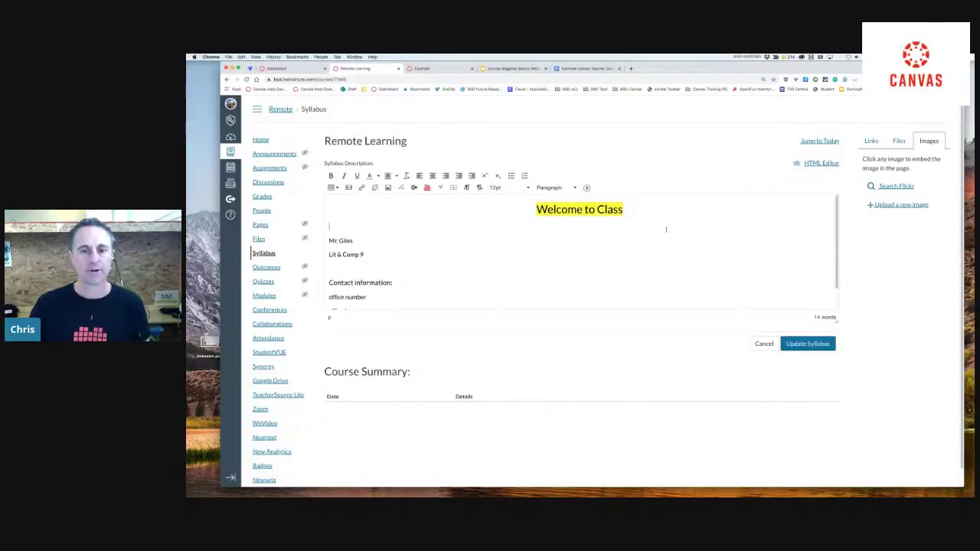
pyautogui.moveTo(402, 289); pyautogui.dragTo(327, 284)
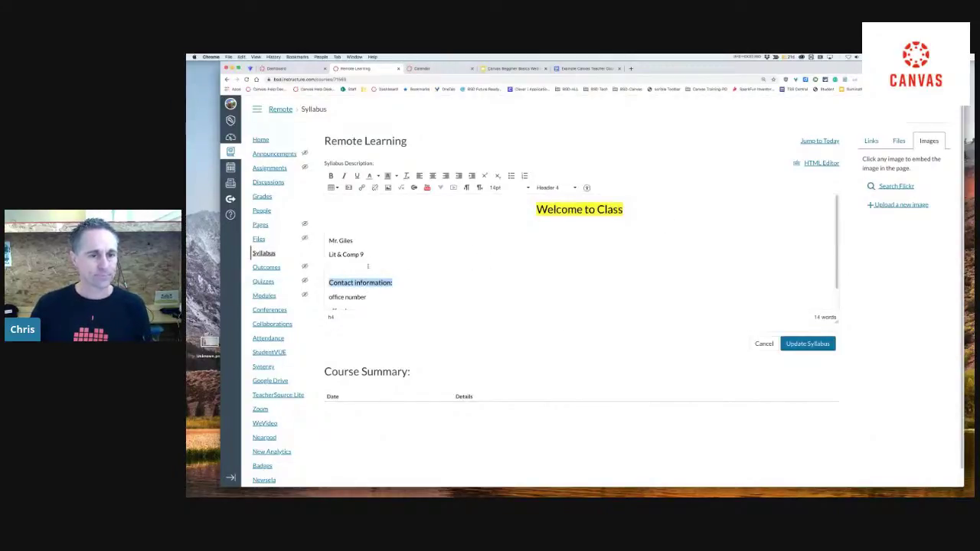
pyautogui.click(397, 176)
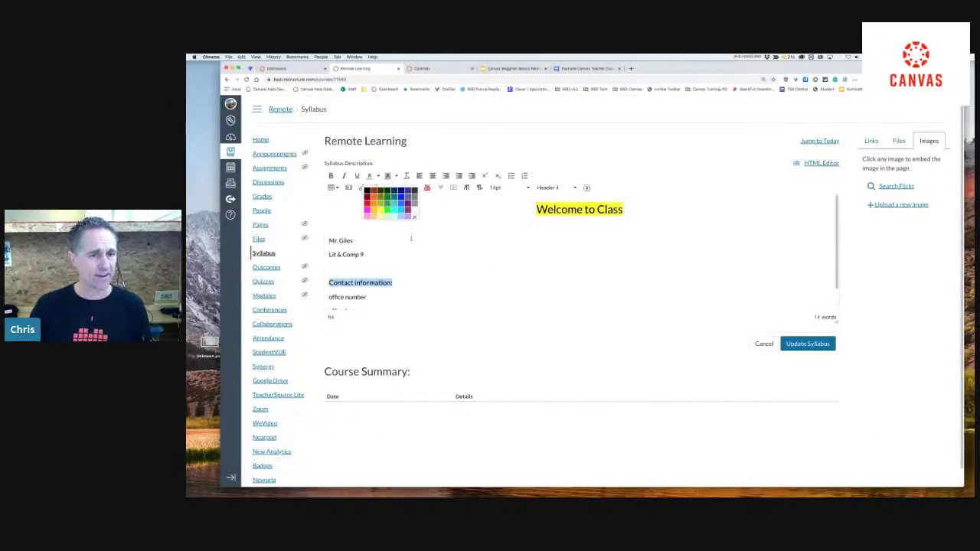
pyautogui.click(380, 209)
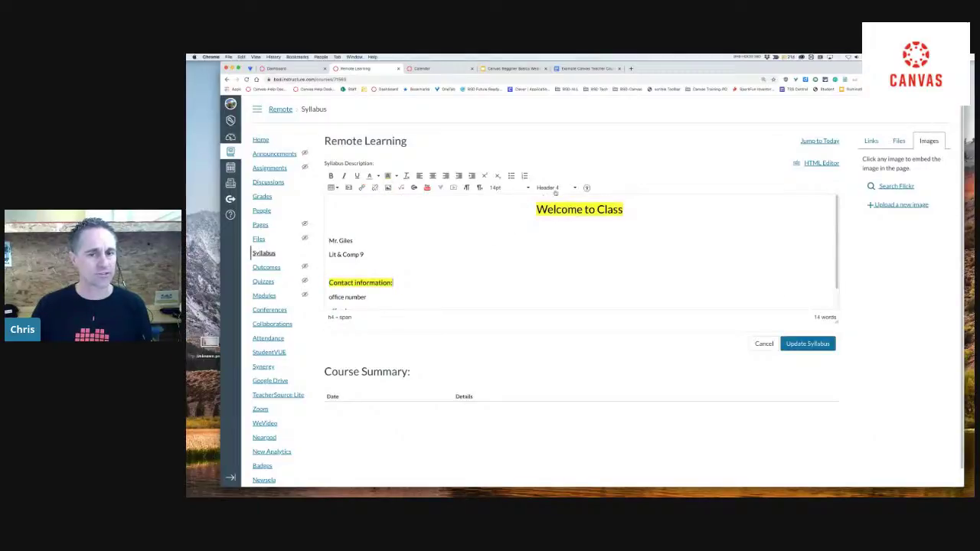
pyautogui.click(801, 344)
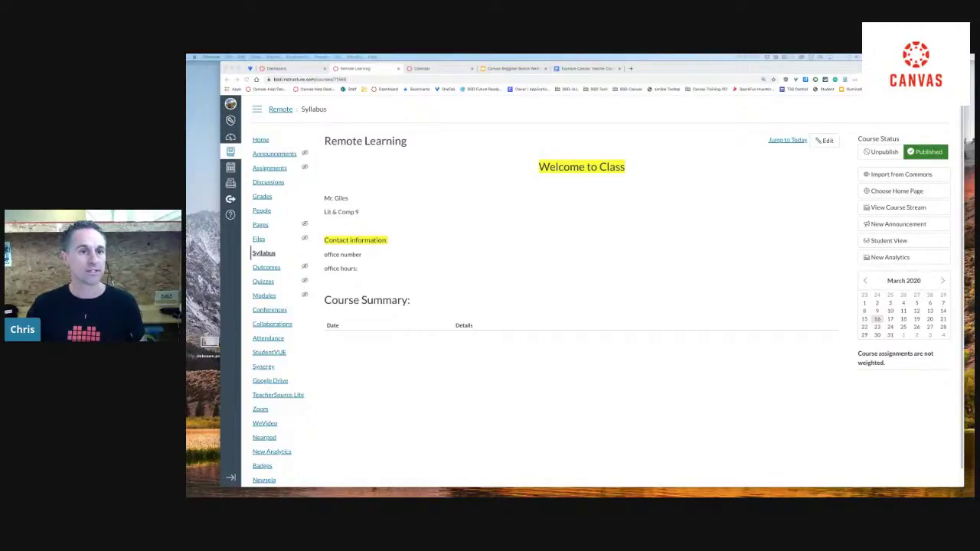
# View the Canvas calendar, switch to Google Slides, present the Calendar slides, and exit the slideshow
pyautogui.click(434, 69)
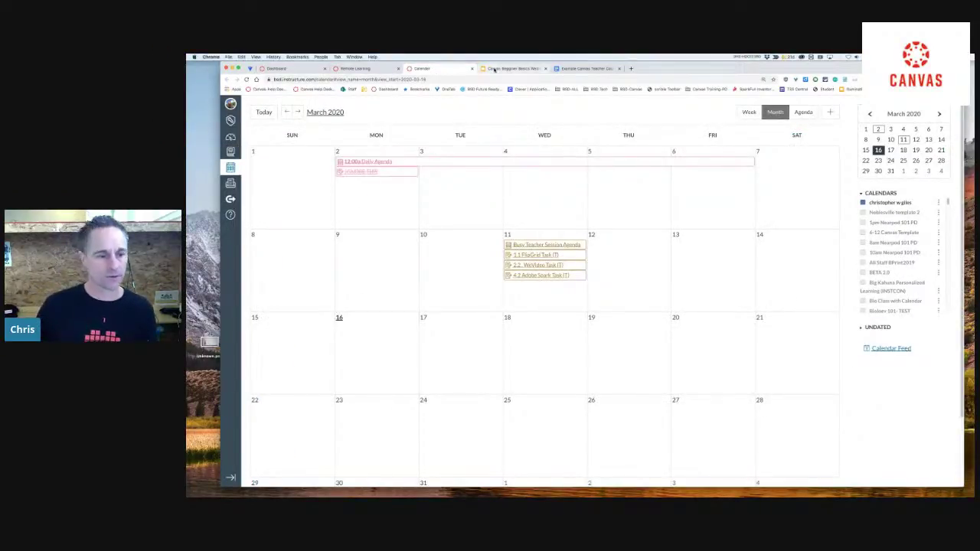
pyautogui.click(498, 69)
pyautogui.click(270, 397)
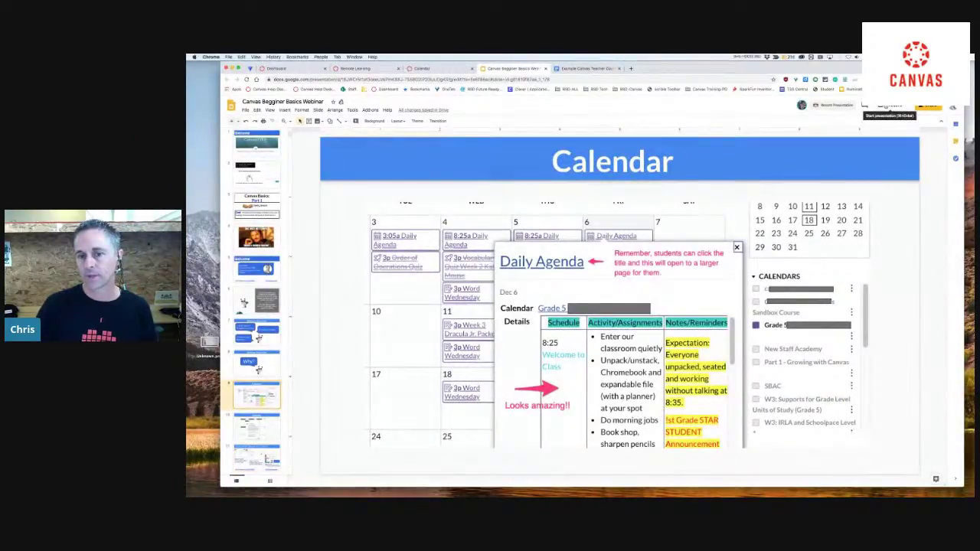
pyautogui.click(873, 105)
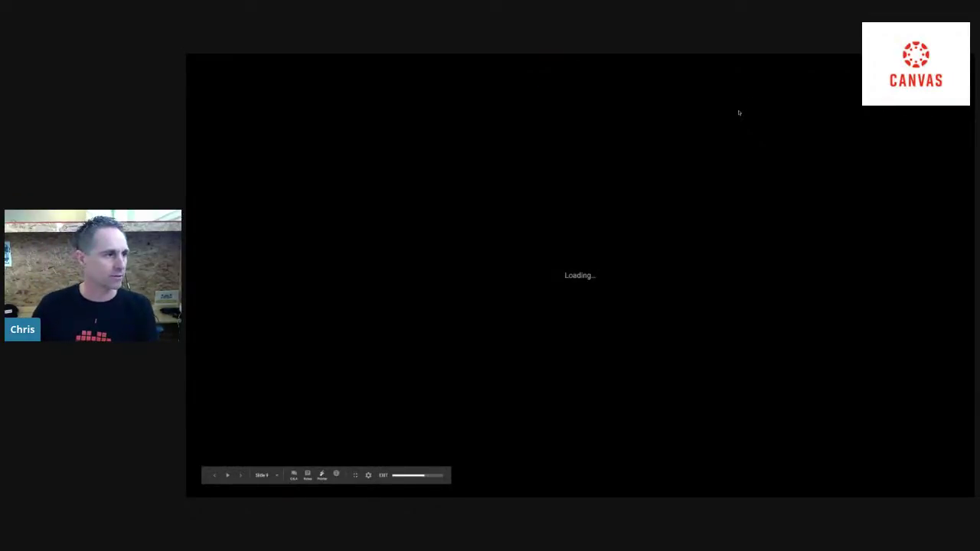
pyautogui.press('Escape')
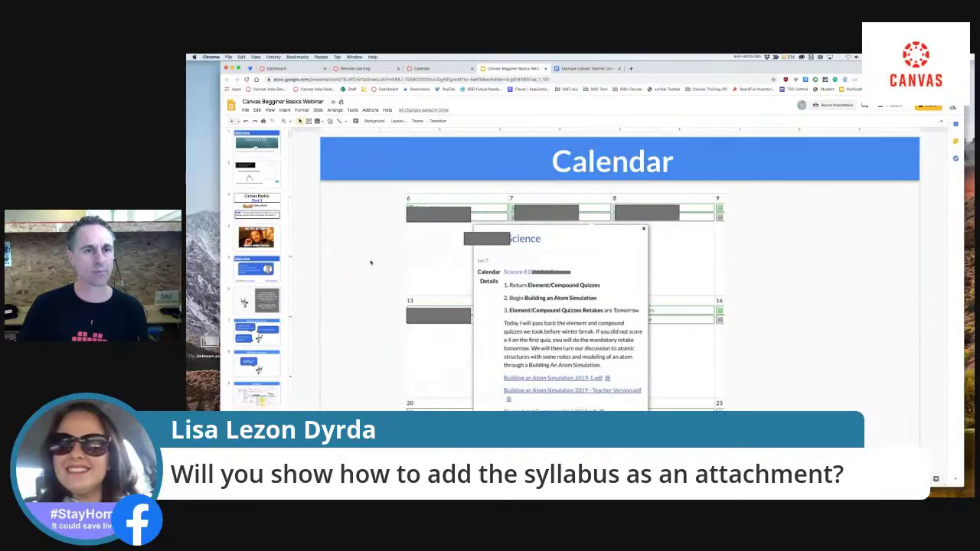
# Return to the Canvas calendar, view the course color options for the BSD Canvas HUB calendar, and cancel
pyautogui.click(442, 70)
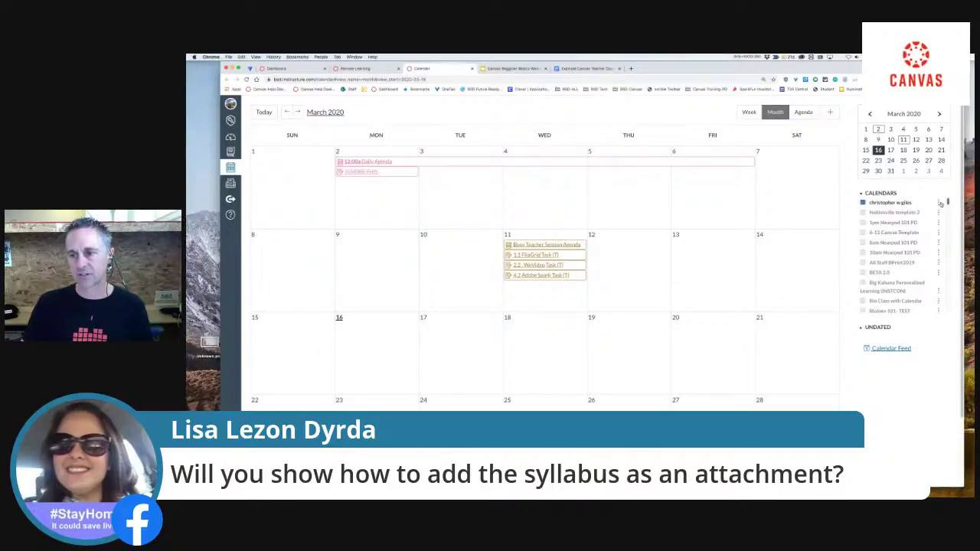
pyautogui.scroll(-3, 948, 201)
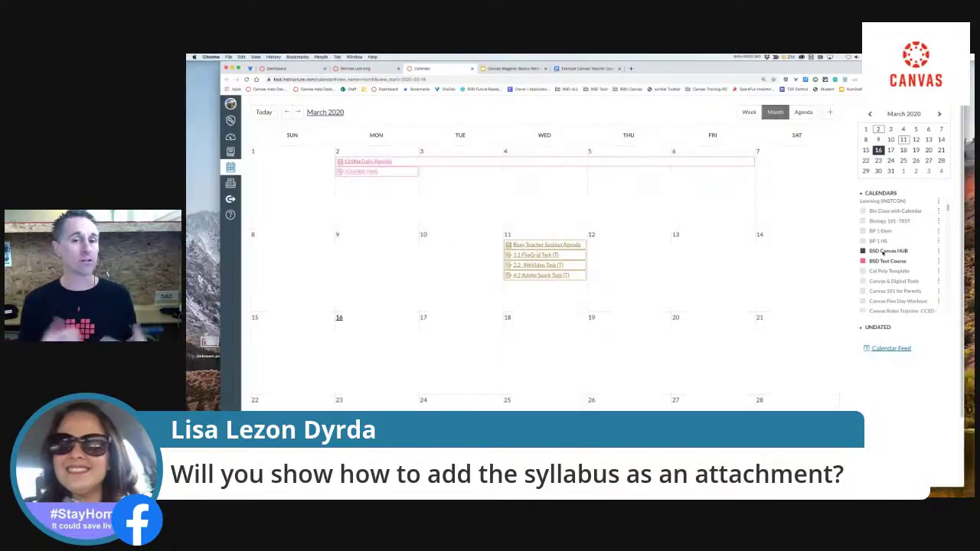
pyautogui.click(938, 251)
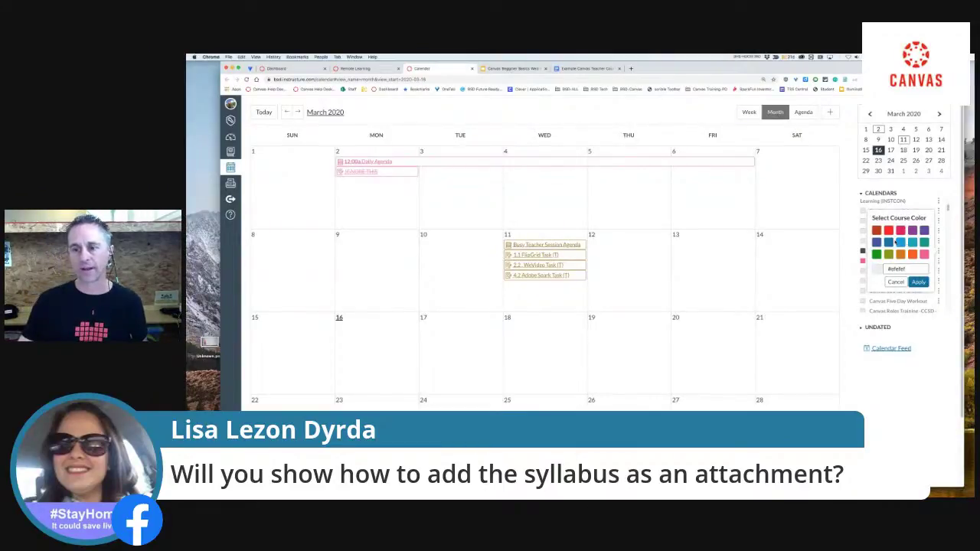
pyautogui.click(896, 281)
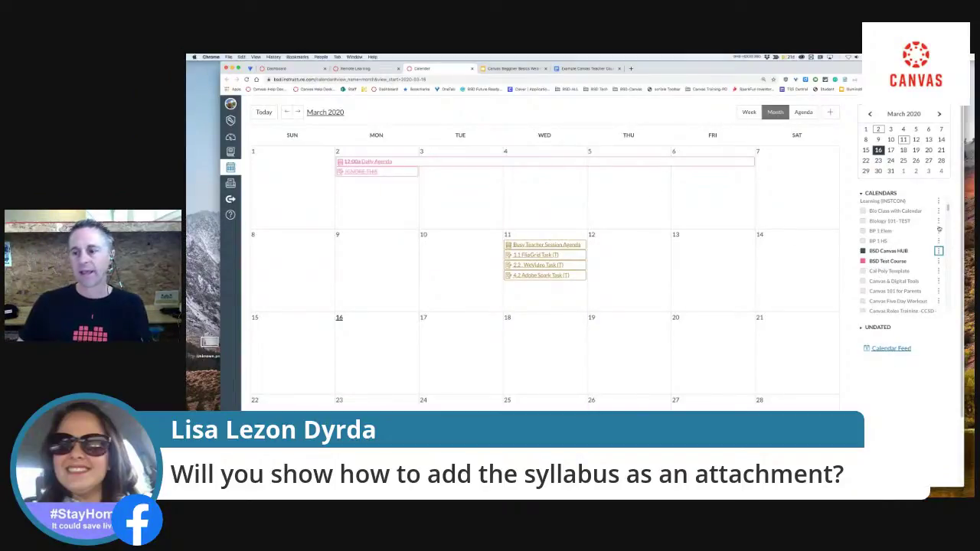
# Reload the calendar page and turn on the Remote Learning course in the list of calendars
pyautogui.moveTo(947, 207); pyautogui.dragTo(950, 272)
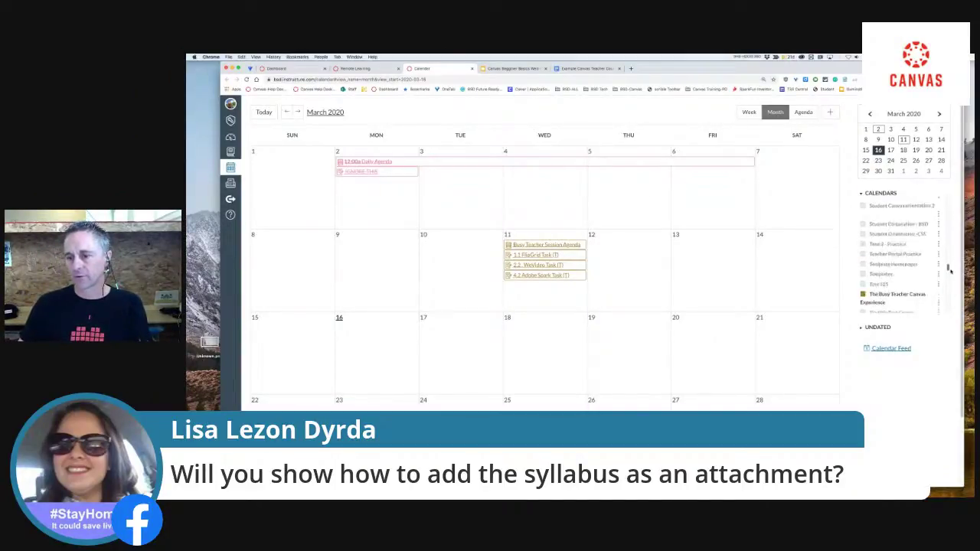
pyautogui.scroll(3, 950, 270)
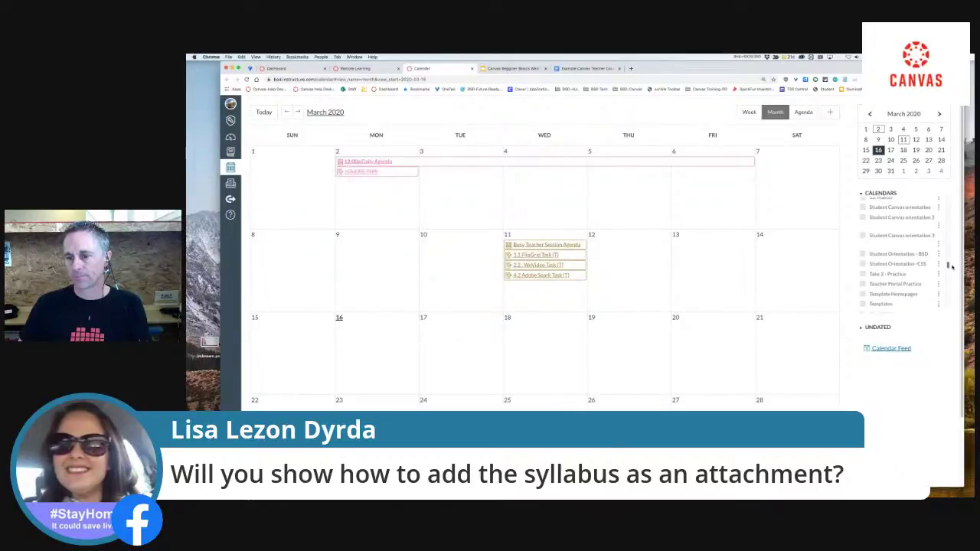
pyautogui.moveTo(950, 269); pyautogui.dragTo(949, 257)
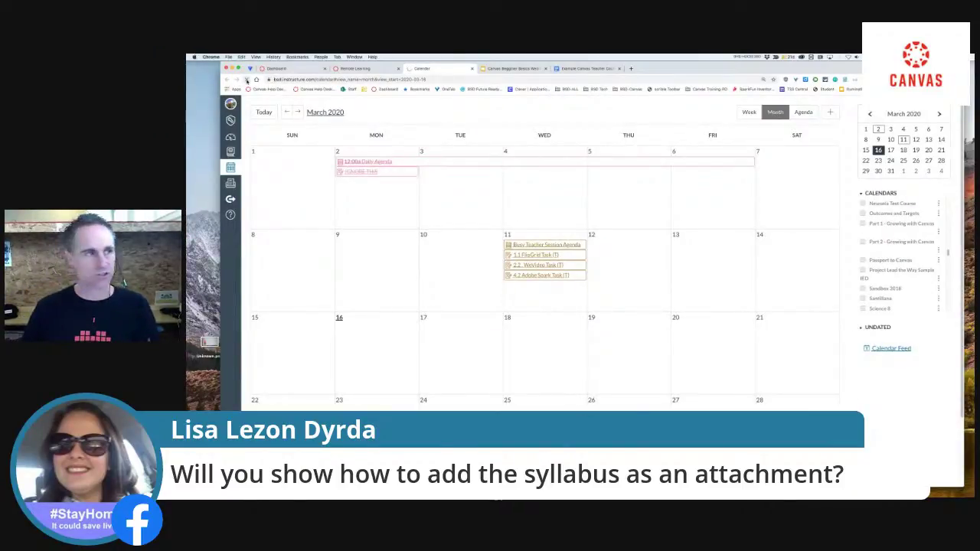
pyautogui.click(246, 80)
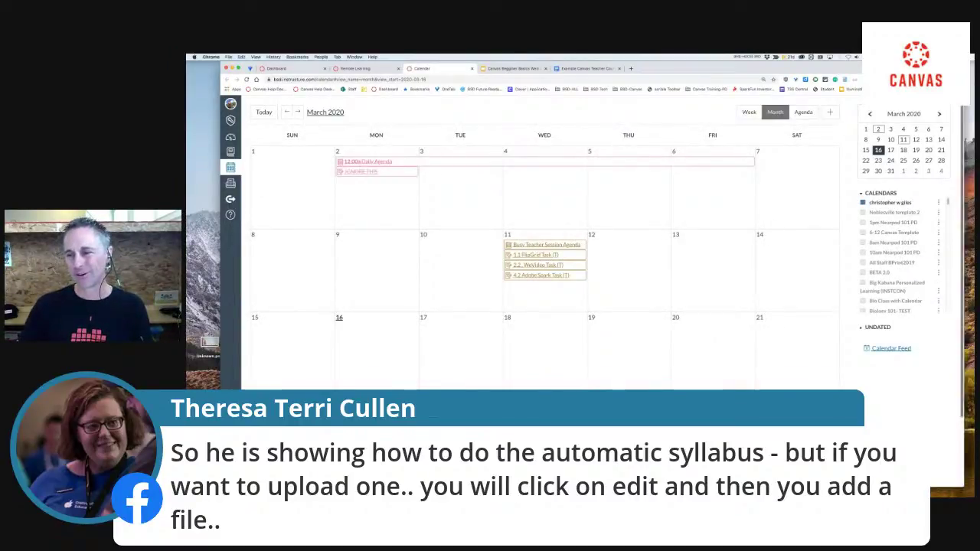
pyautogui.moveTo(950, 203); pyautogui.dragTo(948, 256)
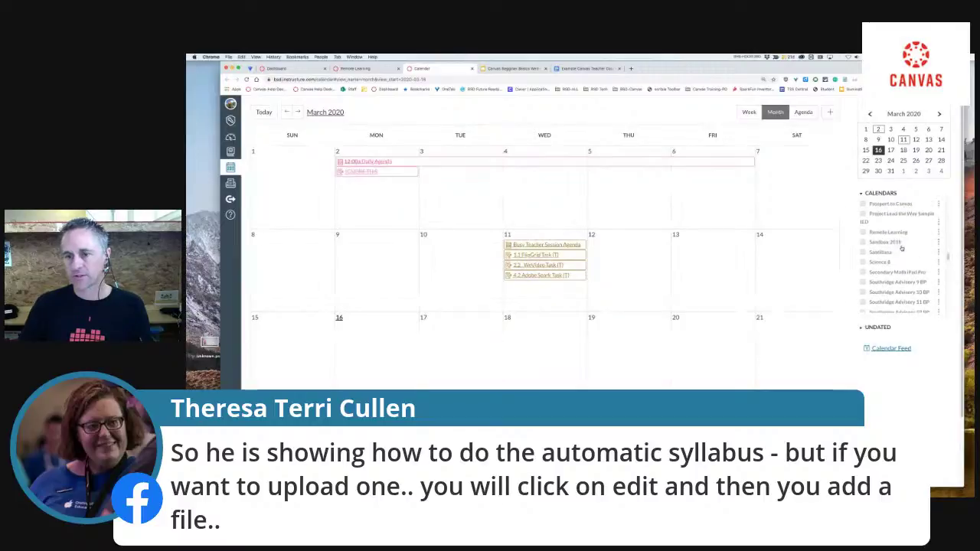
pyautogui.click(863, 232)
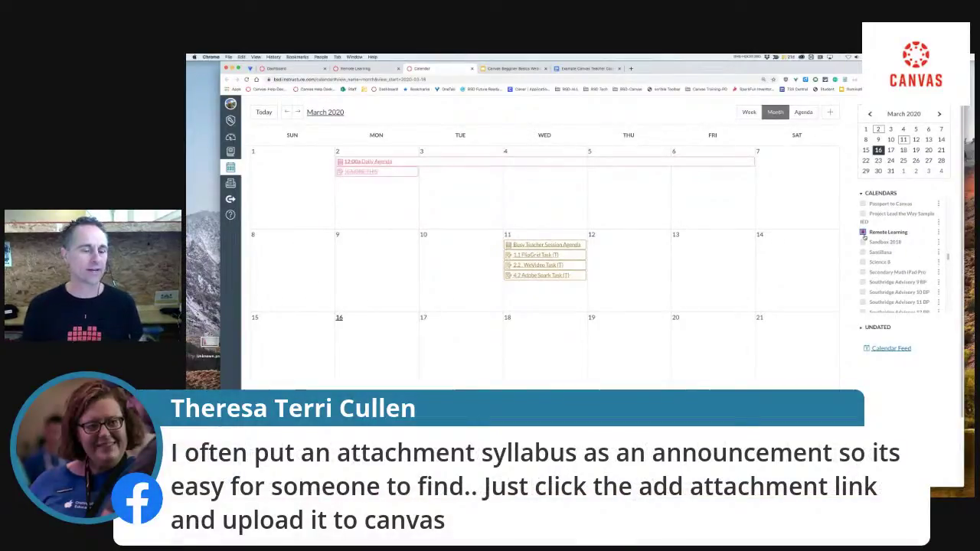
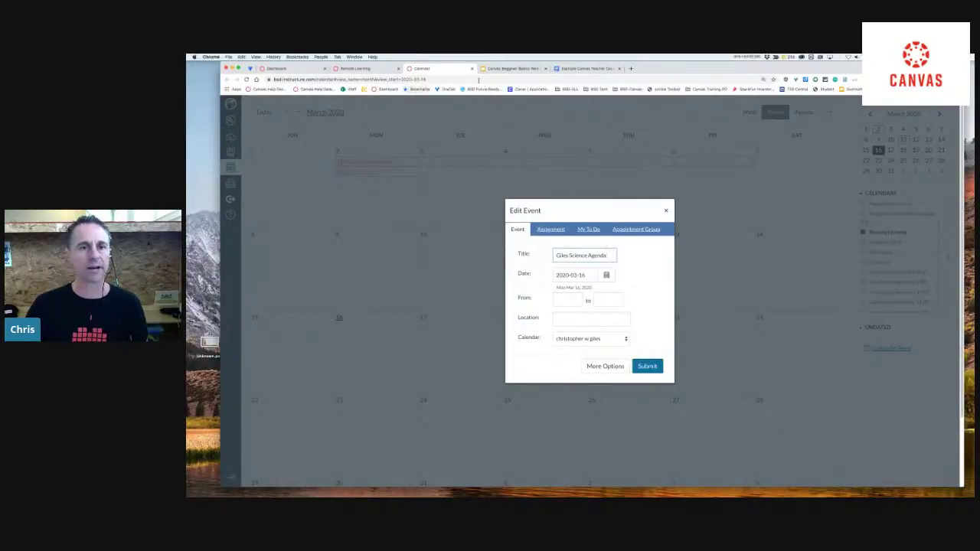
# Switch to Google Slides to show the Calendar example slide, and return to the new event in Canvas
pyautogui.click(512, 69)
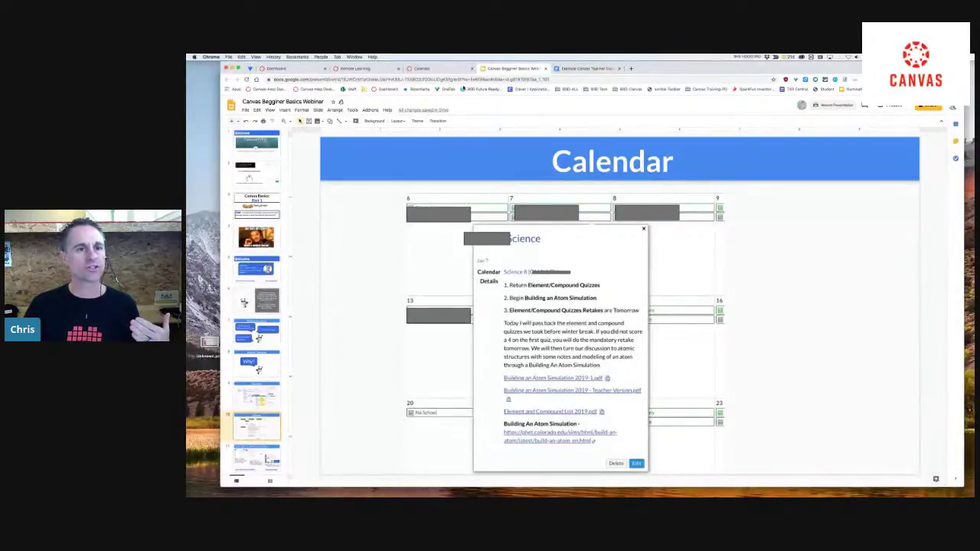
pyautogui.click(422, 68)
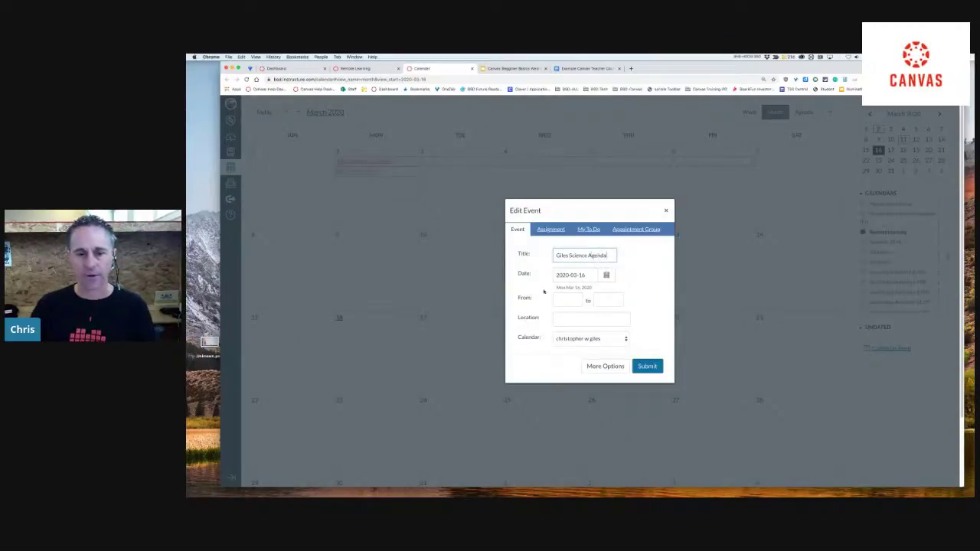
# Assign the March 16 science agenda event to the Remote Learning calendar and open its full editing options
pyautogui.click(617, 339)
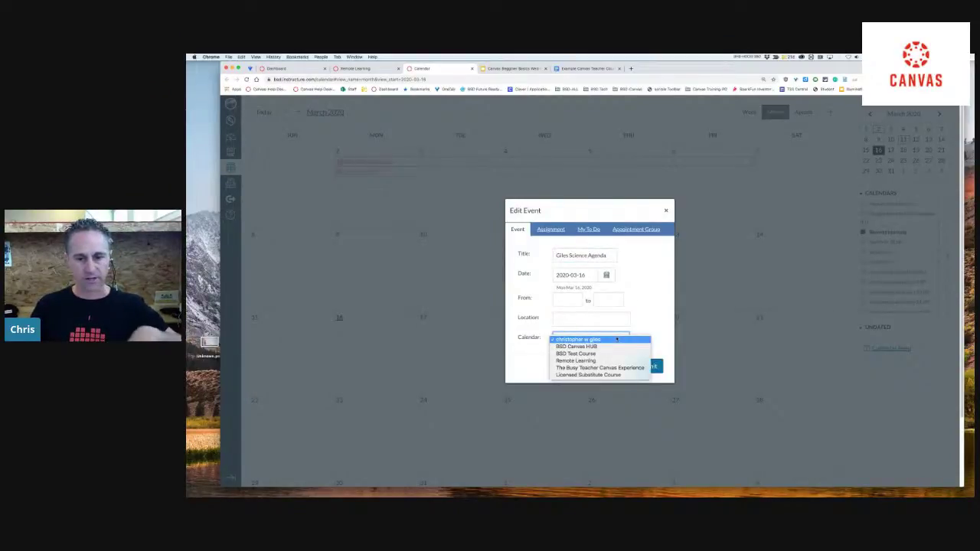
pyautogui.press('Escape')
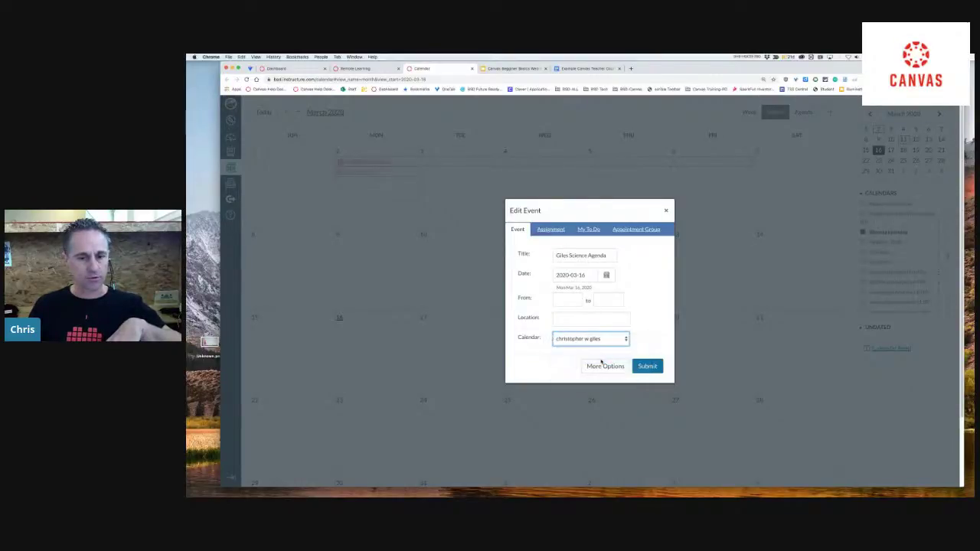
pyautogui.press('r')
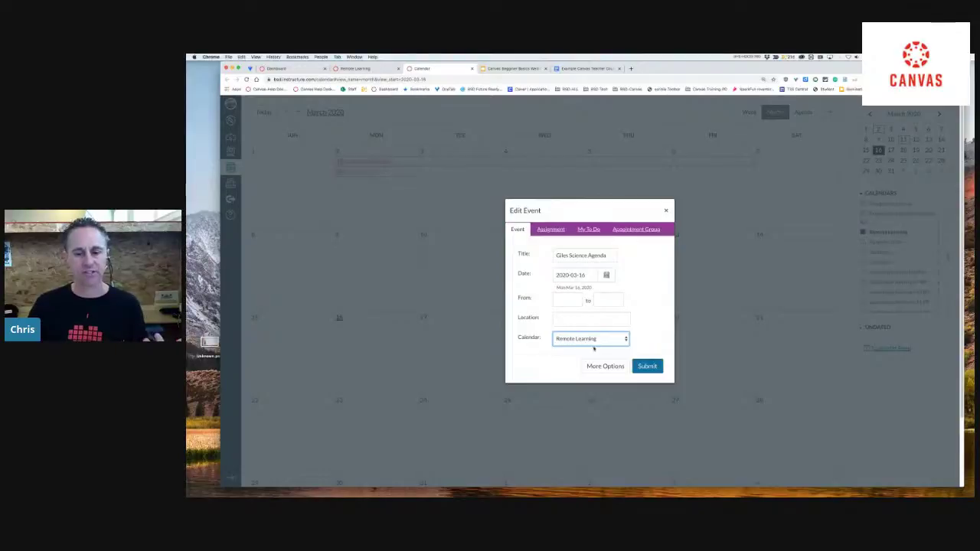
pyautogui.click(605, 366)
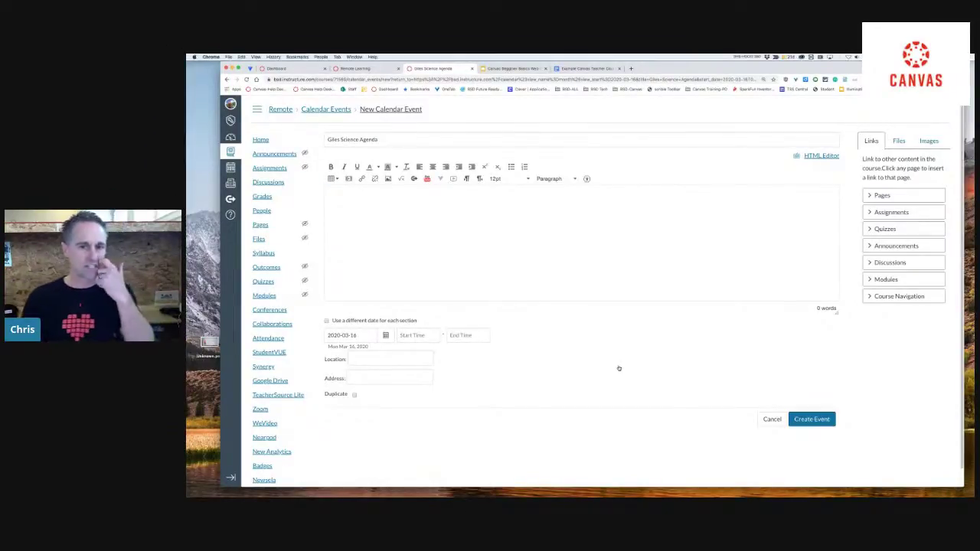
# Write "Welcome to class" in the event description, followed by a separate line reading "Today's Objectives"
pyautogui.click(386, 201)
pyautogui.write('W')
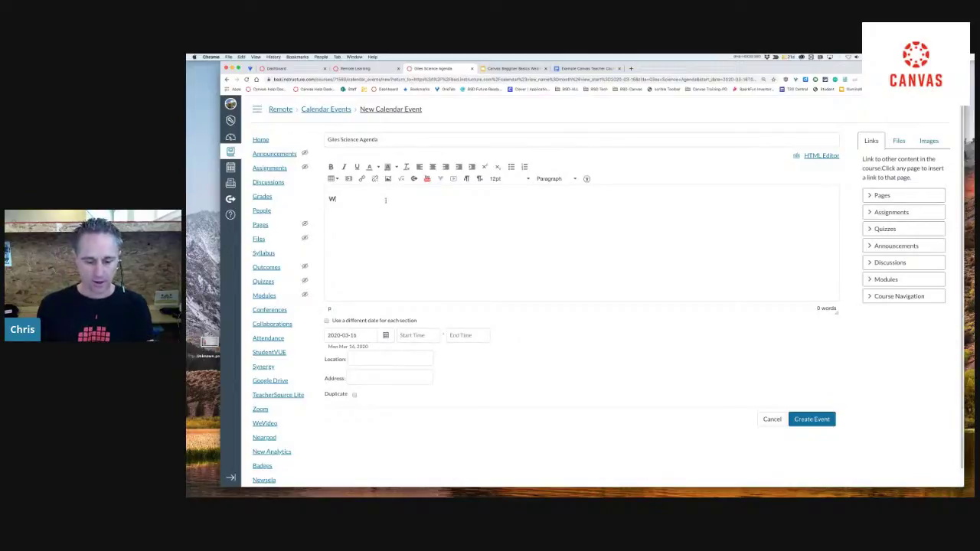
pyautogui.write('elcome to clas')
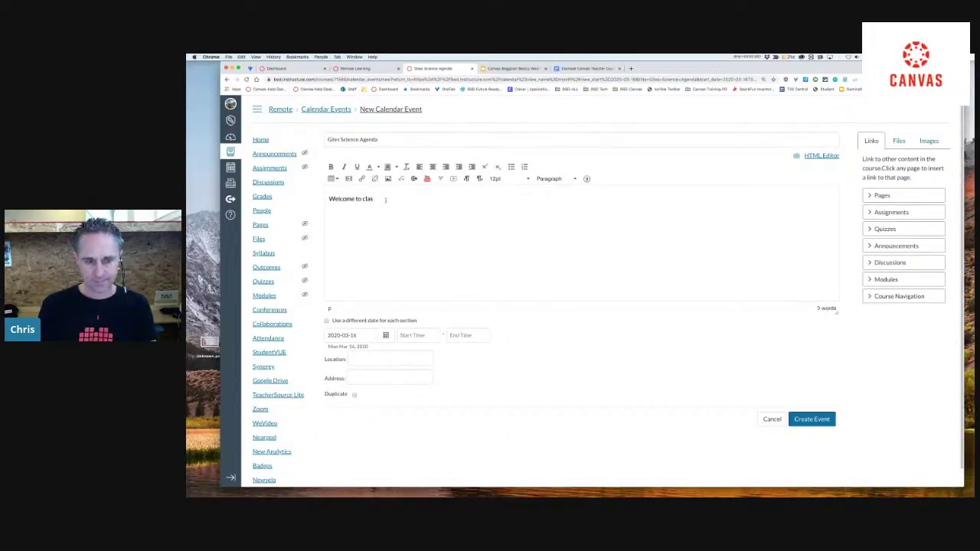
pyautogui.write('s  ')
pyautogui.write("Today's")
pyautogui.write(' Ob')
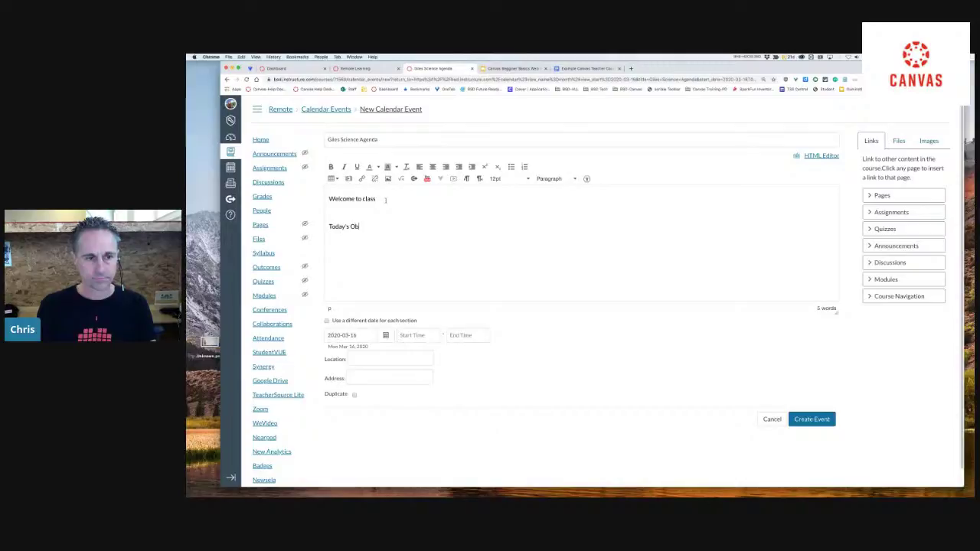
pyautogui.write('jectives')
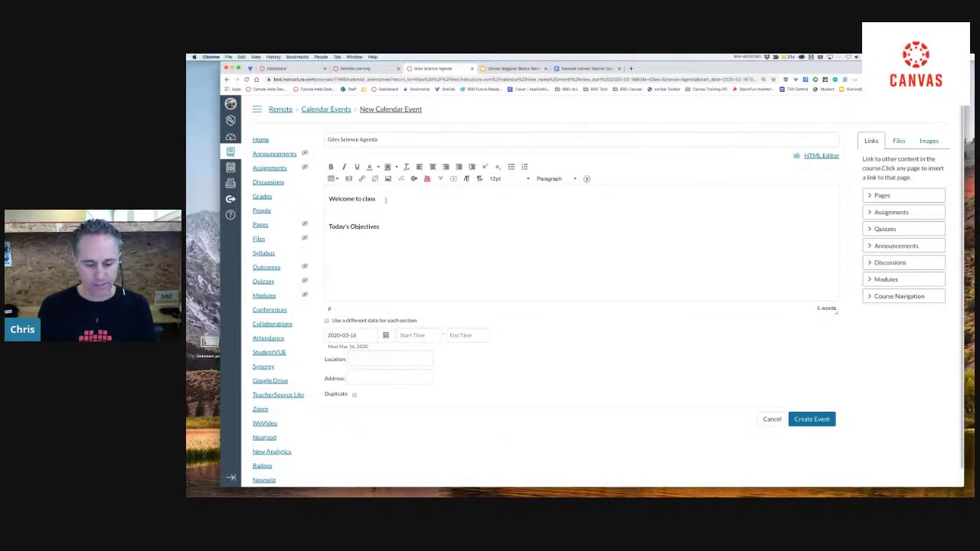
# Add three manually numbered lines, "1.", "2" and "3.", under "Today's Objectives"
pyautogui.press('Return')
pyautogui.write('1. ')
pyautogui.write('2')
pyautogui.press('Return')
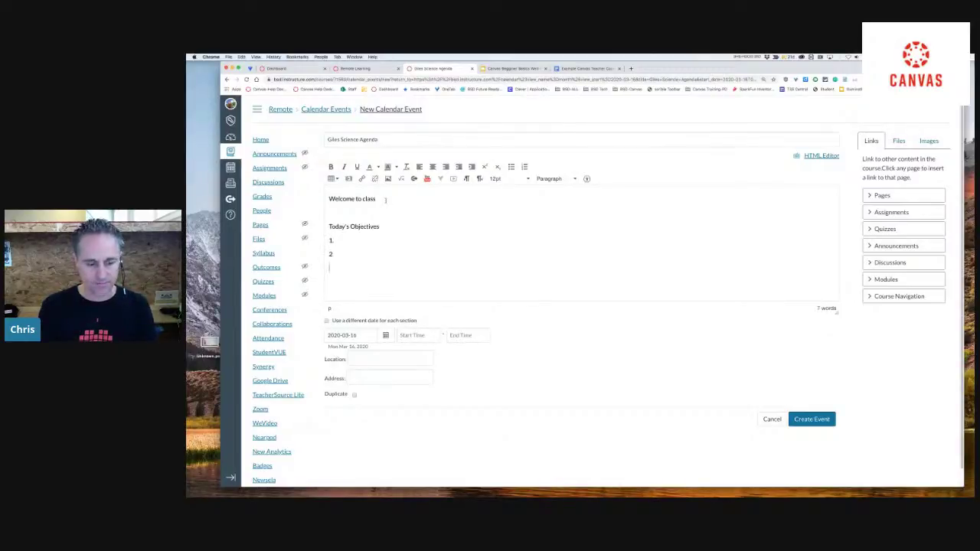
pyautogui.write('3.')
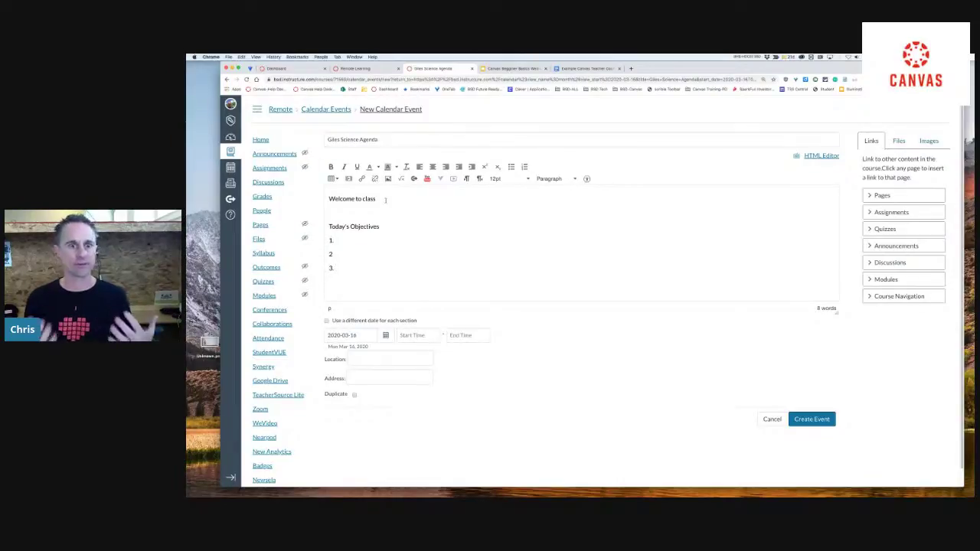
pyautogui.press('Return')
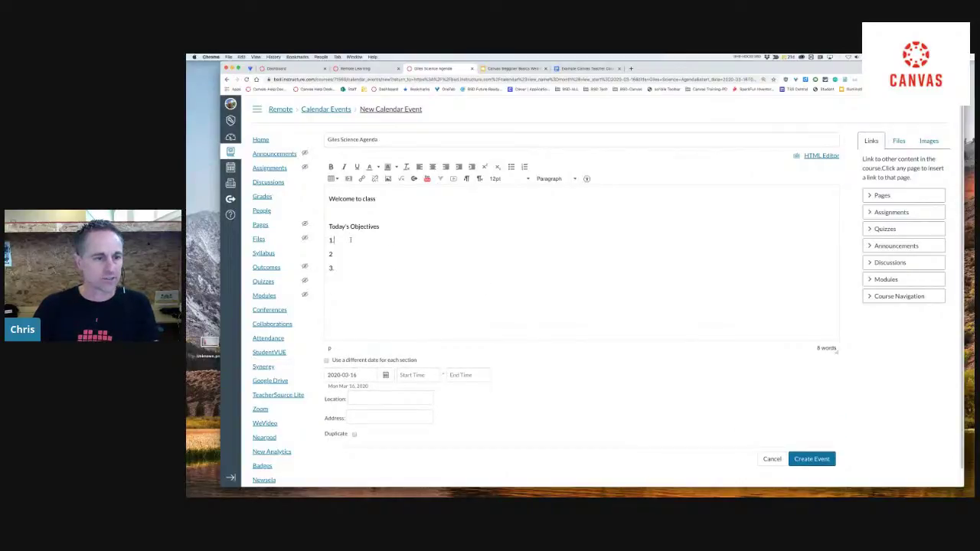
# Fill in the first objective with "Read and article and discuss" and the second with "engage in"
pyautogui.write('Read and')
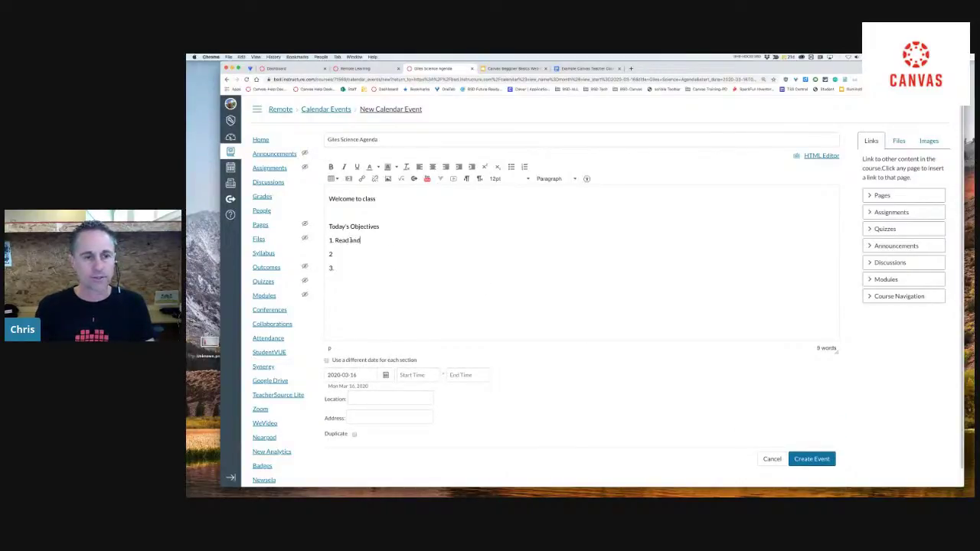
pyautogui.write(' article a')
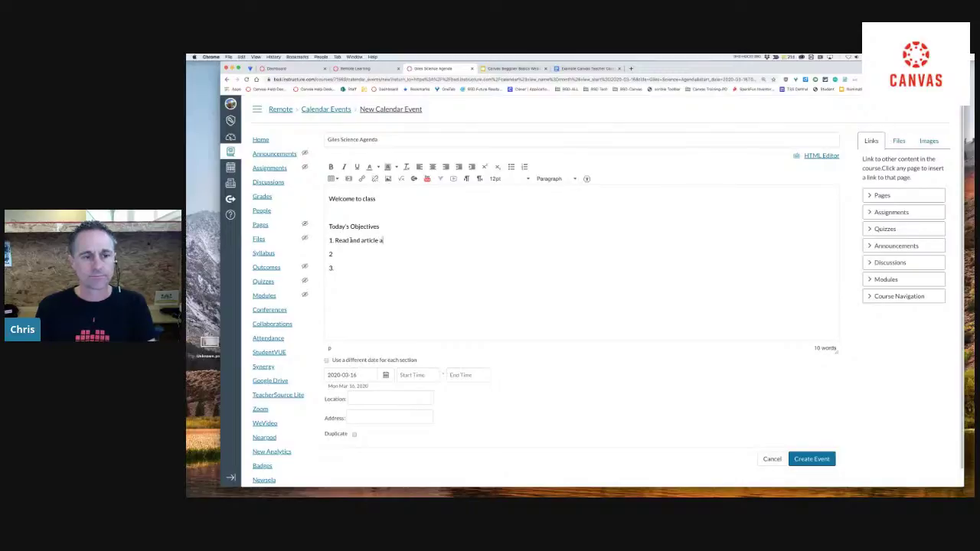
pyautogui.write('nd discuss')
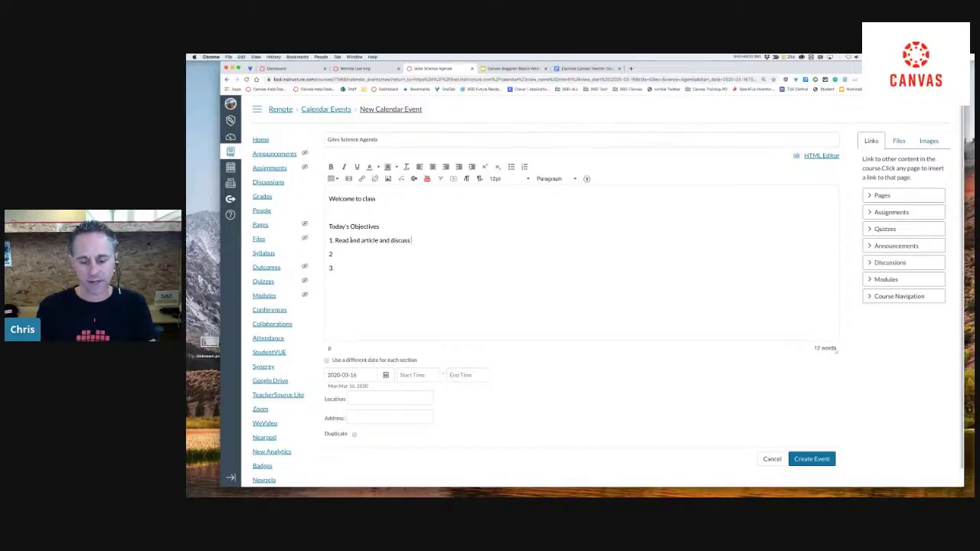
pyautogui.click(351, 253)
pyautogui.write('. engage in')
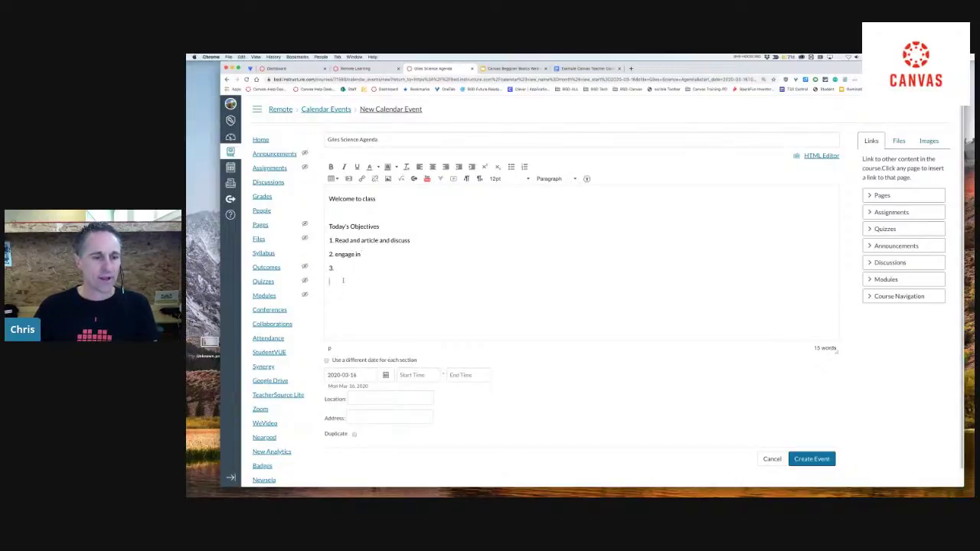
# Format the "Today's Objectives" line with a heading paragraph style
pyautogui.moveTo(379, 227); pyautogui.dragTo(329, 227)
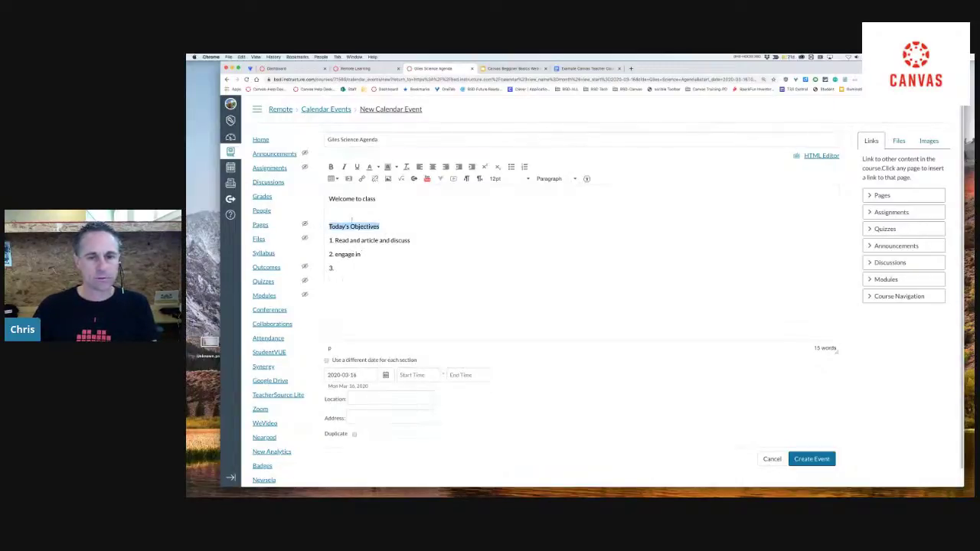
pyautogui.click(555, 178)
pyautogui.click(563, 239)
pyautogui.click(369, 281)
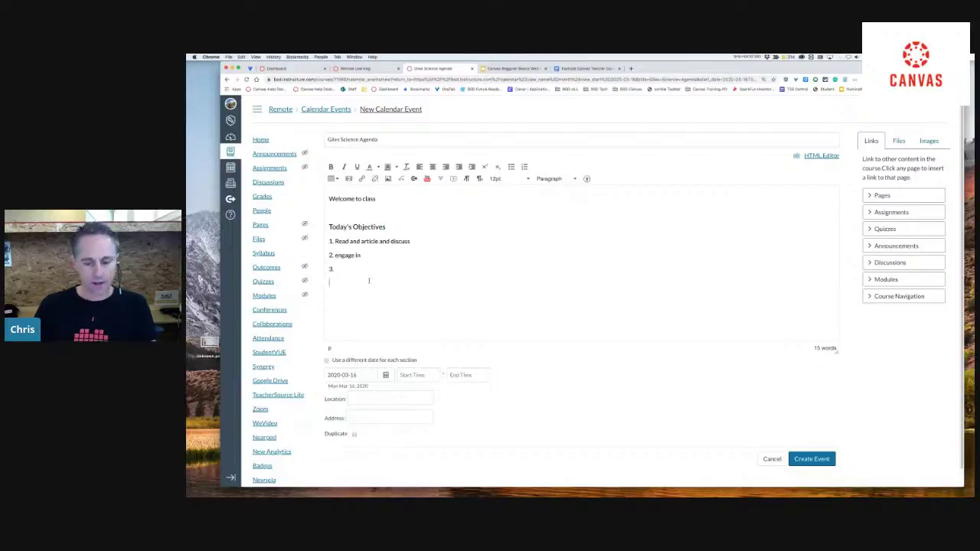
pyautogui.write('read')
pyautogui.press('BackSpace')
pyautogui.press('BackSpace')
pyautogui.press('BackSpace')
pyautogui.press('BackSpace')
pyautogui.write('Red')
pyautogui.press('BackSpace')
pyautogui.press('BackSpace')
pyautogui.write('ad this')
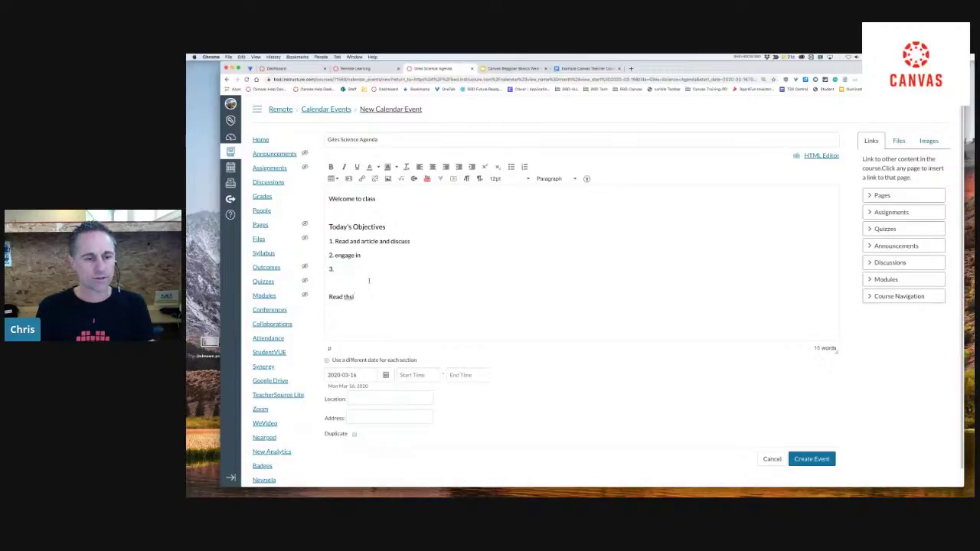
pyautogui.write(' art')
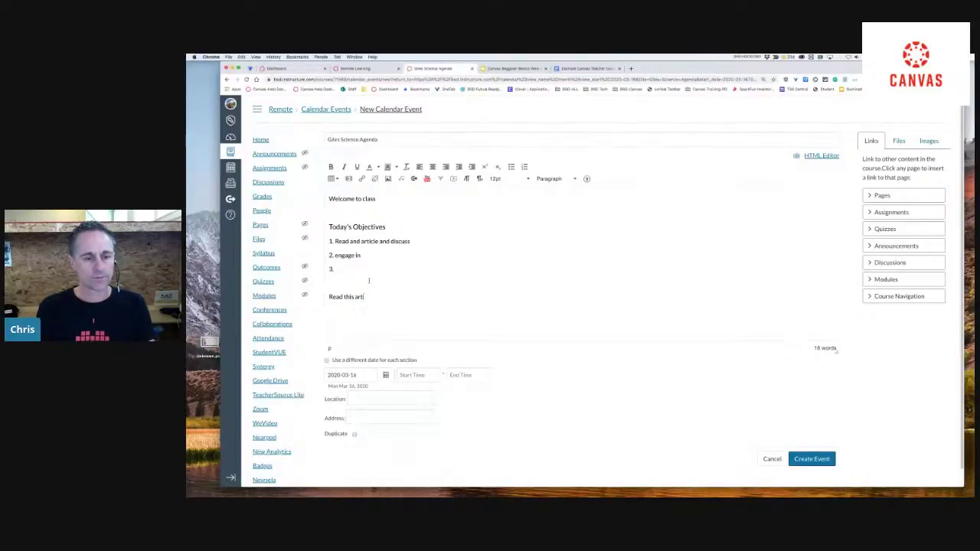
pyautogui.write('icle:')
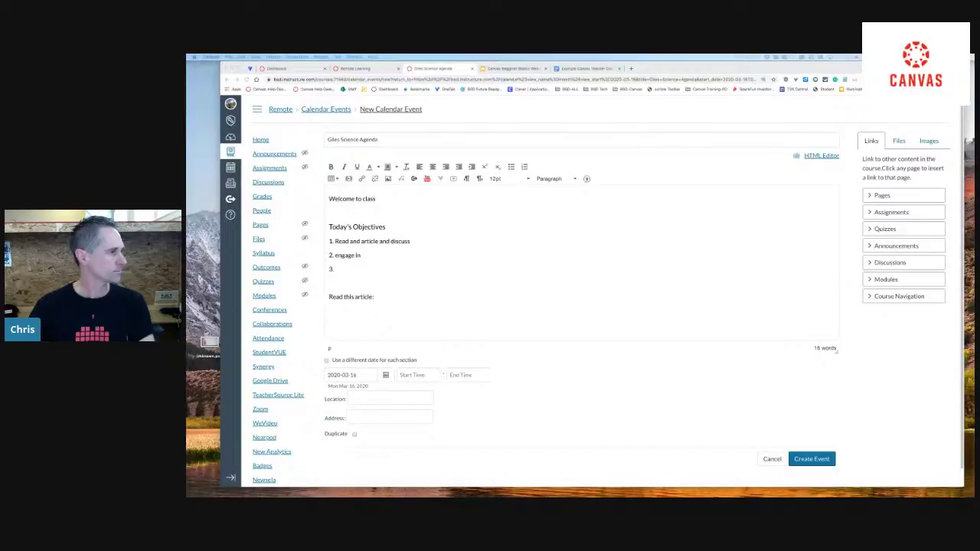
pyautogui.click(390, 296)
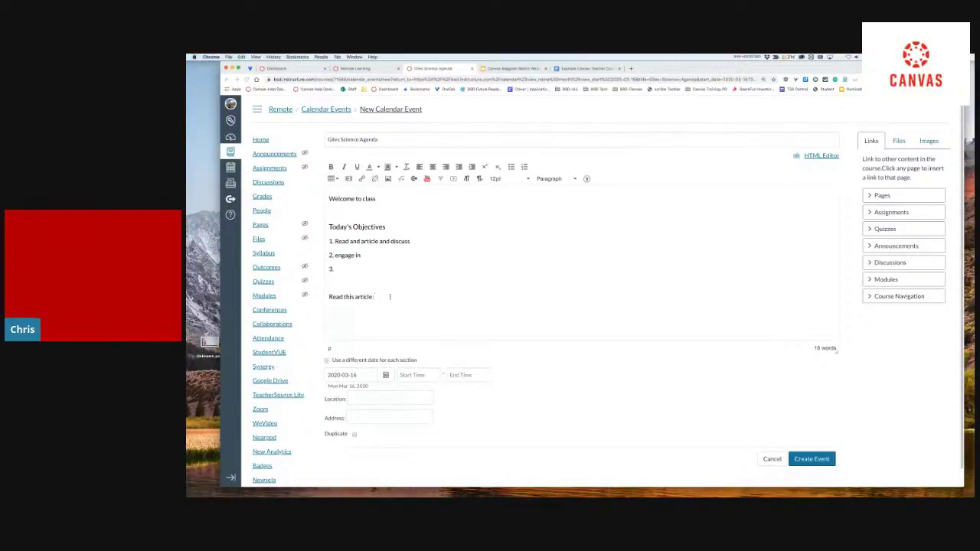
pyautogui.write('https://inservice.ascd.org/removing-the-barriers-to-learning/')
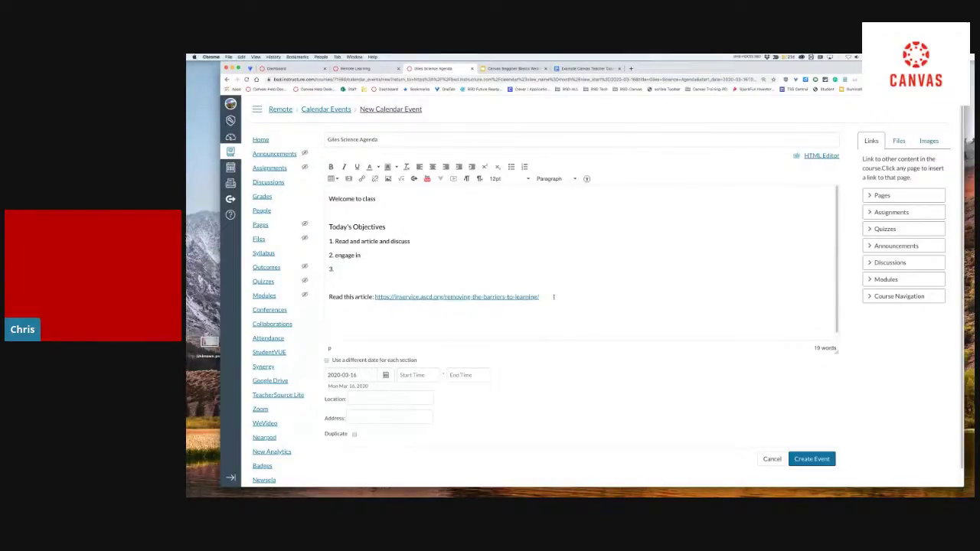
# Add the line "Watch this video:" below the article link, with an empty line after it
pyautogui.write('Watche')
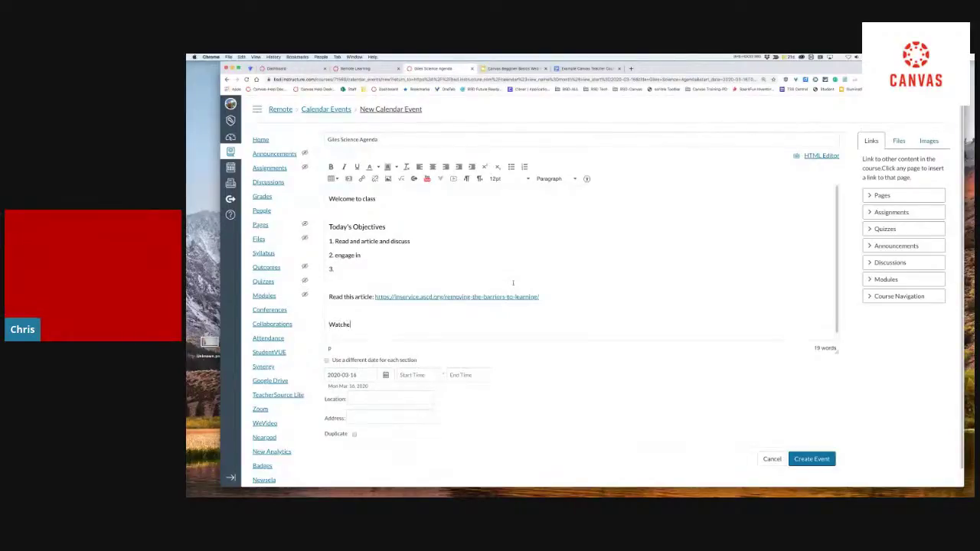
pyautogui.press('BackSpace')
pyautogui.write('this video:')
pyautogui.press('Return')
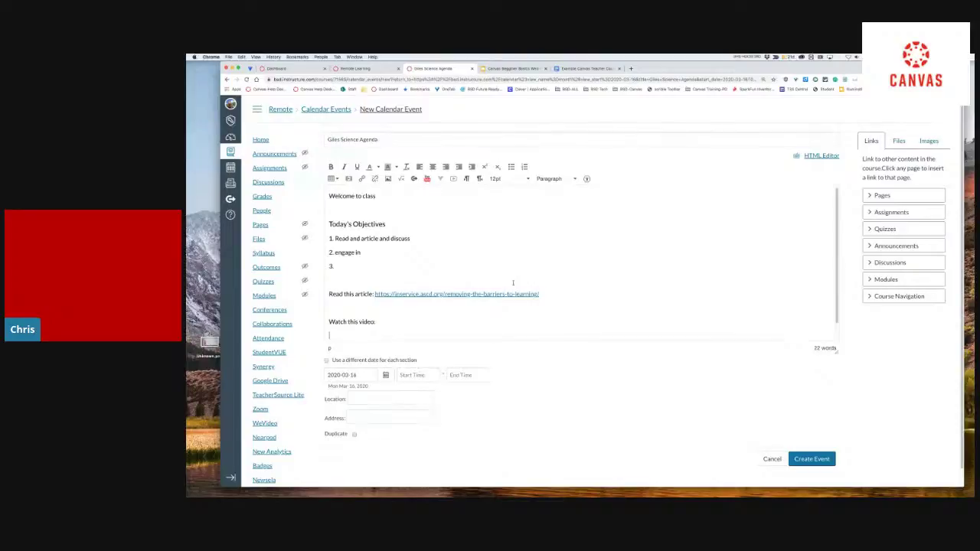
# Search YouTube for "remote learning" and embed the "Overview: Distance/ Remote Learning Training" video below the "Watch this video:" line
pyautogui.click(428, 179)
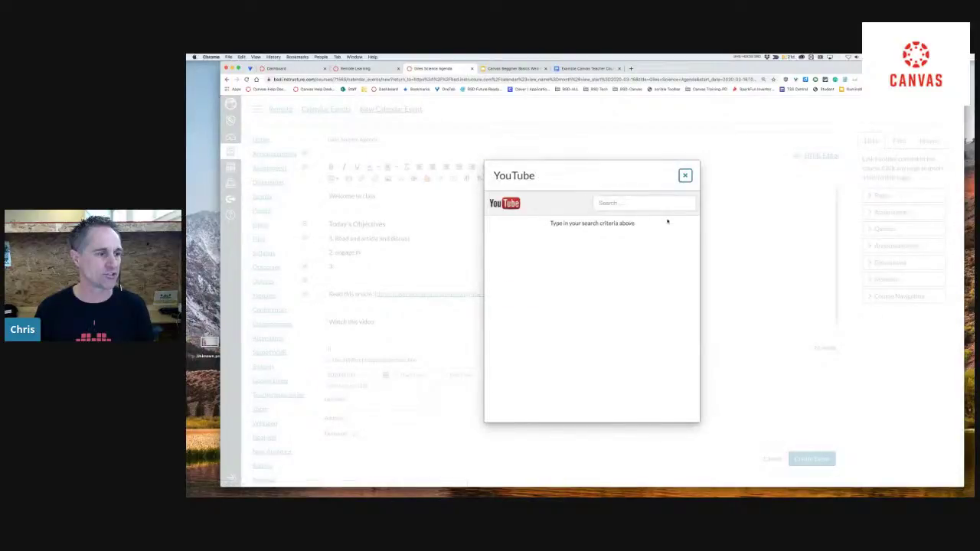
pyautogui.click(635, 203)
pyautogui.write('remov')
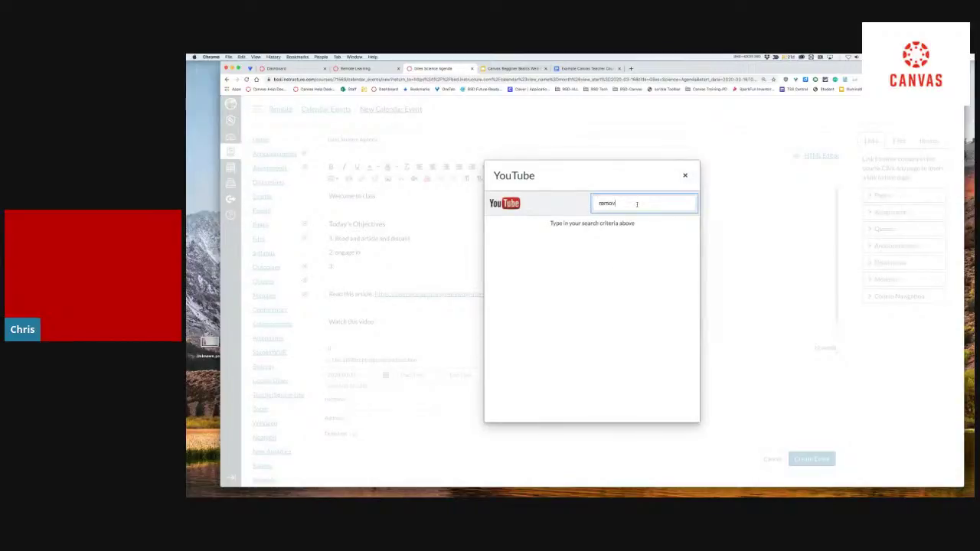
pyautogui.write('e learning')
pyautogui.press('BackSpace')
pyautogui.press('BackSpace')
pyautogui.press('BackSpace')
pyautogui.press('BackSpace')
pyautogui.write('ning')
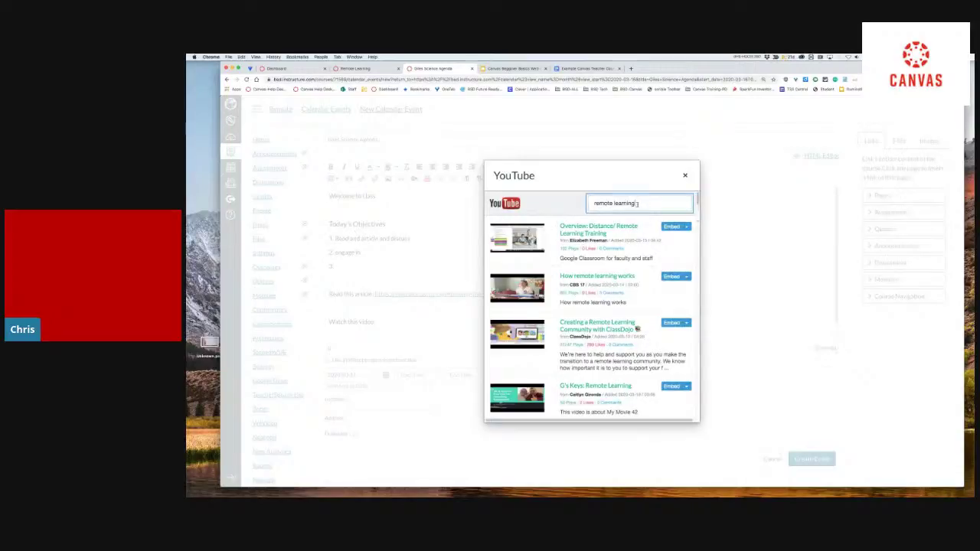
pyautogui.click(687, 228)
pyautogui.click(660, 250)
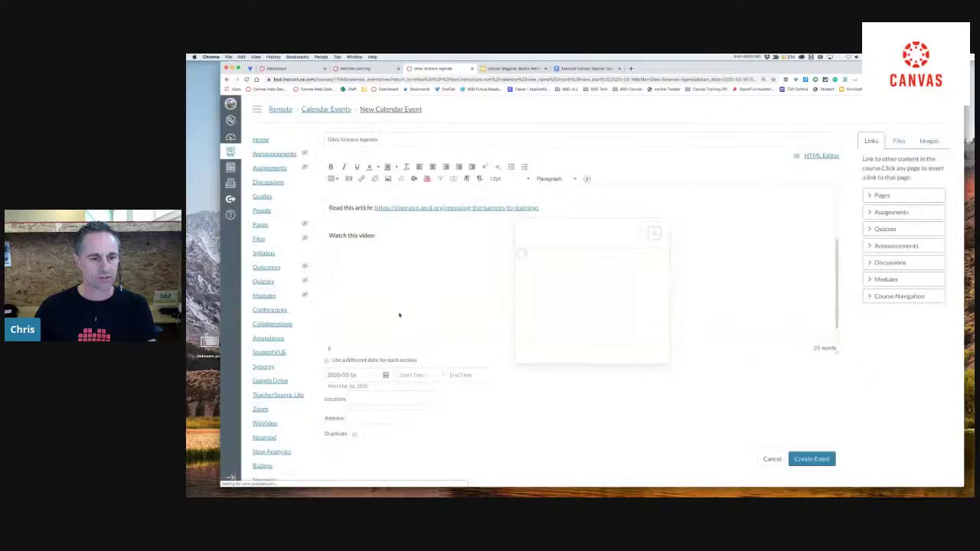
# Format the "Watch this video:" line as Header 4 and create the science agenda event
pyautogui.moveTo(380, 236); pyautogui.dragTo(328, 236)
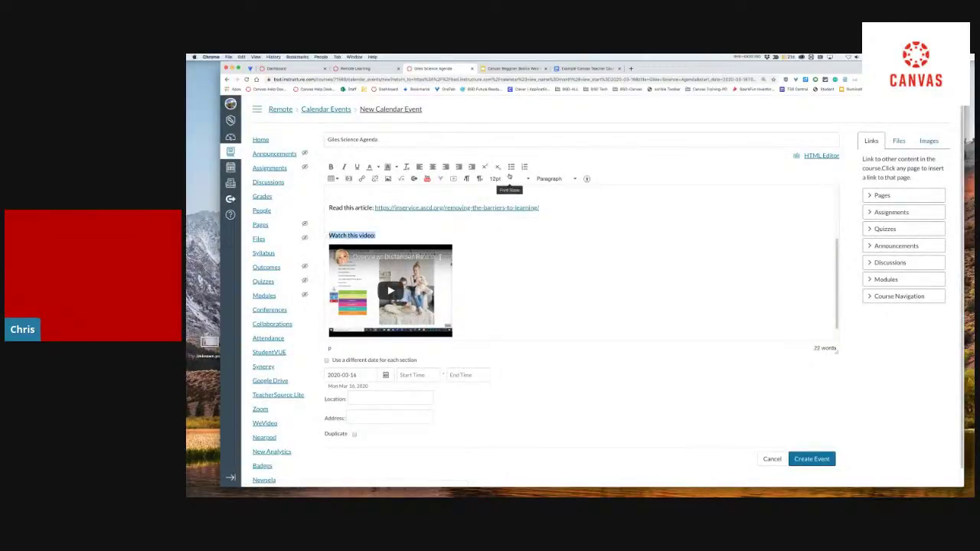
pyautogui.click(555, 178)
pyautogui.click(567, 239)
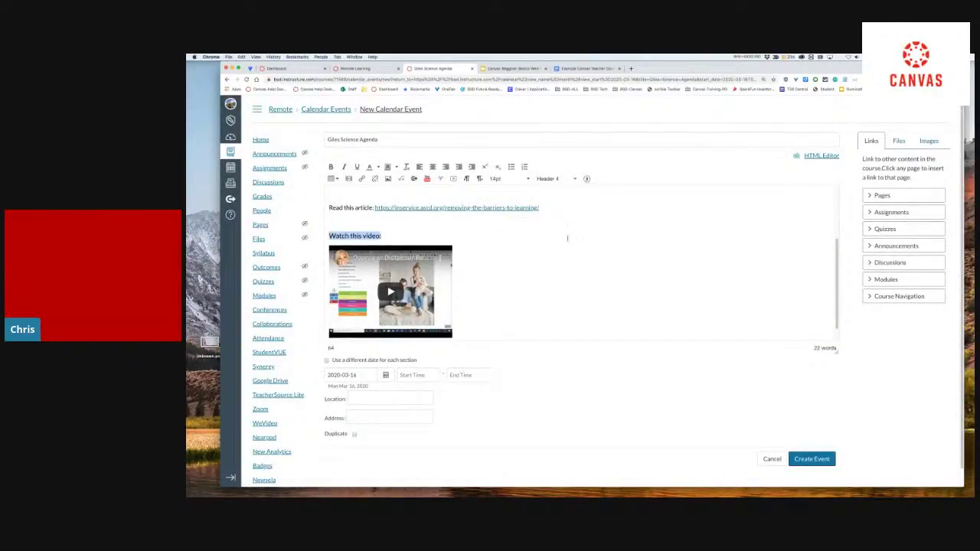
pyautogui.click(812, 458)
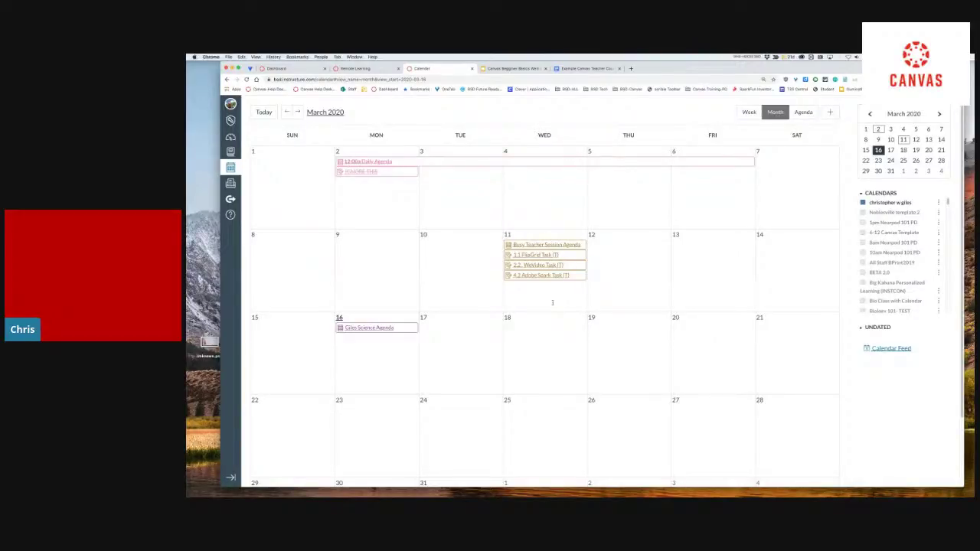
# Review the new March 16 agenda event in its preview and on its full page, and return to the calendar
pyautogui.click(373, 329)
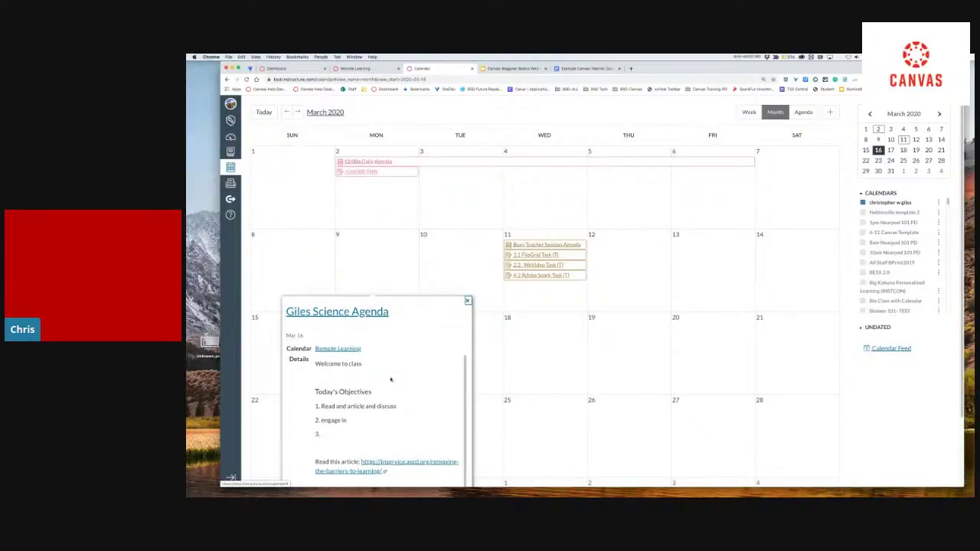
pyautogui.scroll(-1, 470, 435)
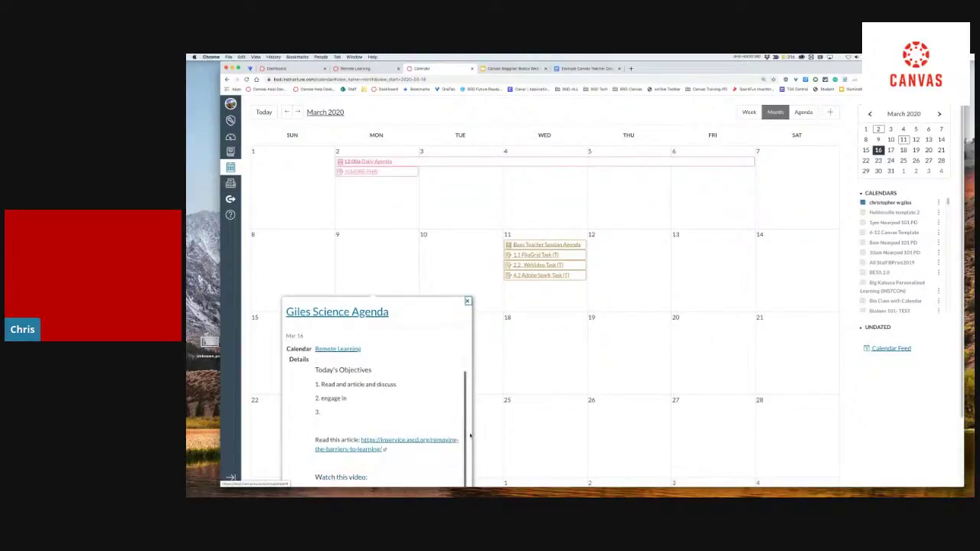
pyautogui.scroll(-2, 470, 435)
pyautogui.scroll(2, 467, 392)
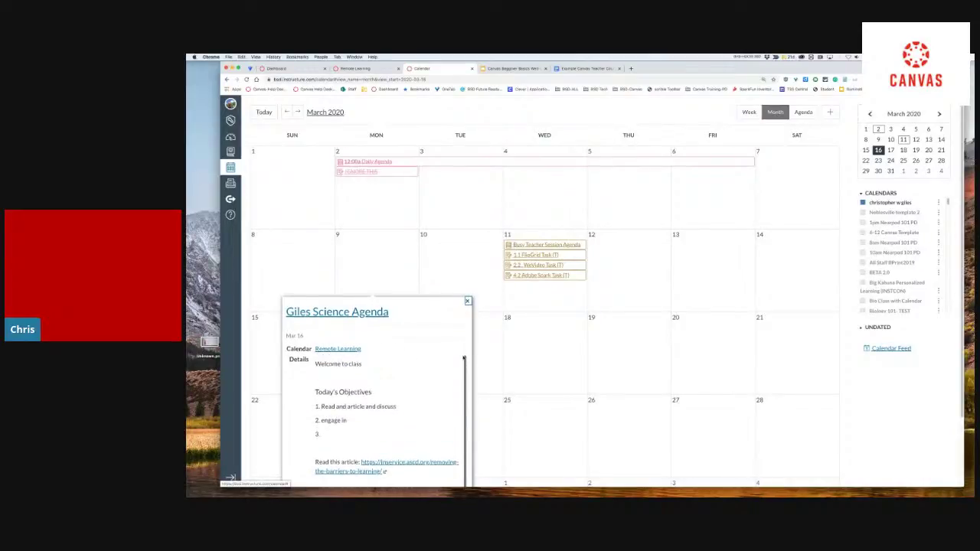
pyautogui.click(356, 313)
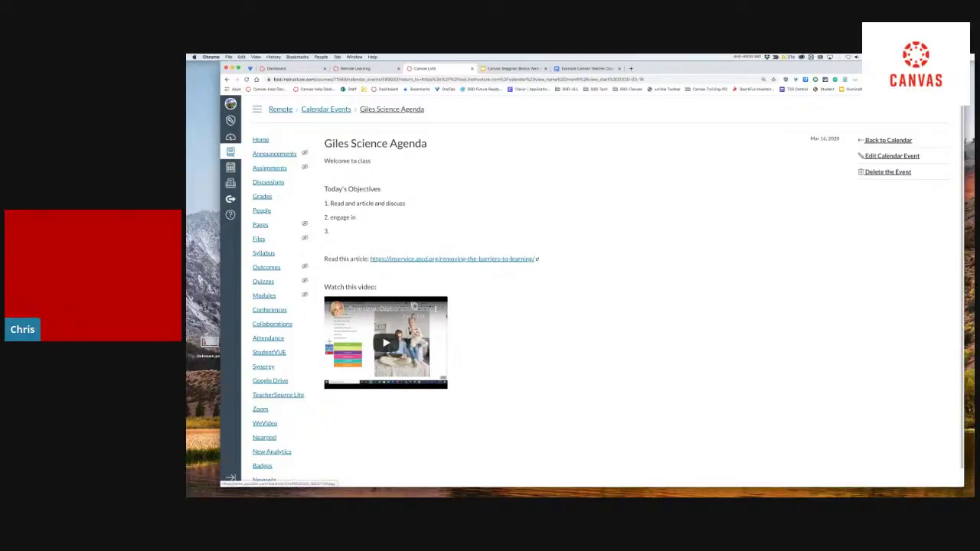
pyautogui.click(231, 167)
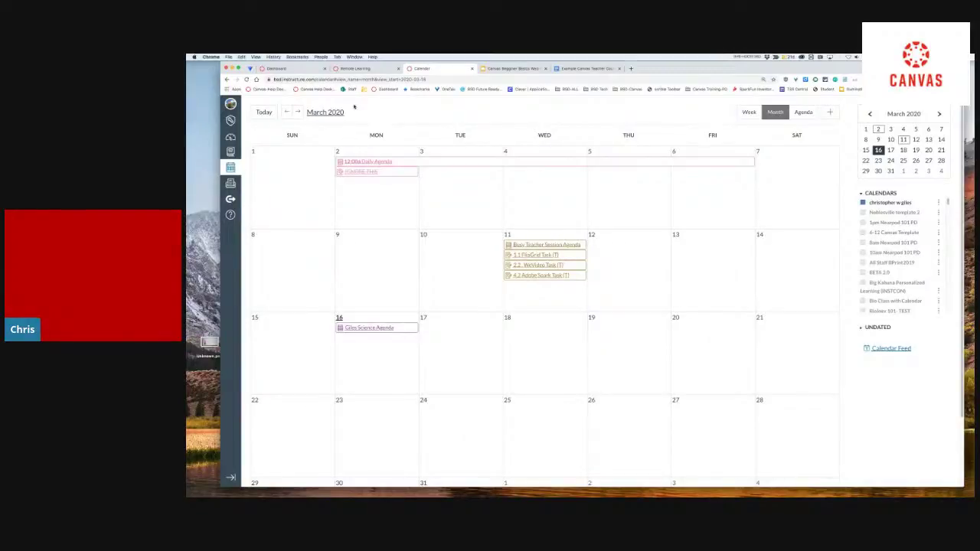
# Look at the dashboard, return to the calendar and read the details of the March 11 Busy Teacher Session Agenda event
pyautogui.click(303, 70)
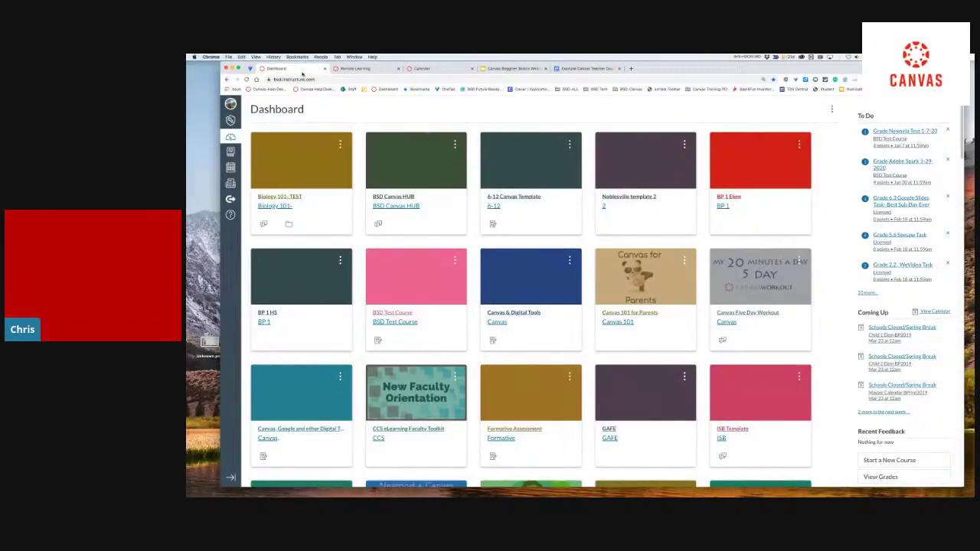
pyautogui.click(423, 69)
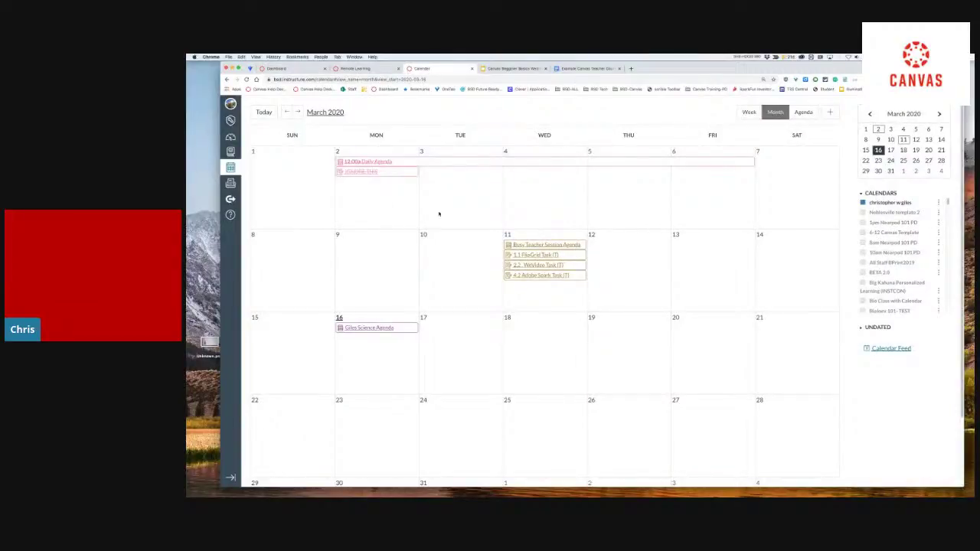
pyautogui.click(539, 245)
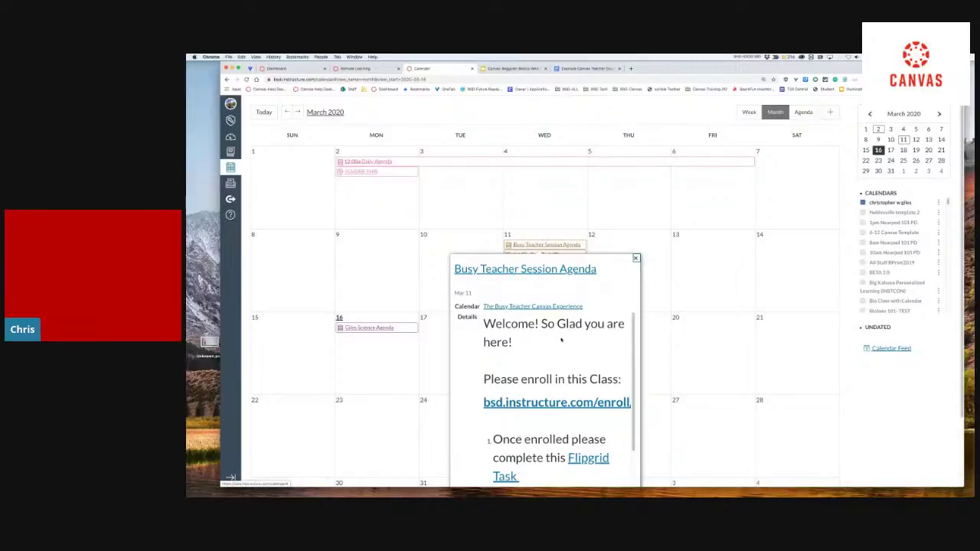
pyautogui.scroll(-2, 580, 360)
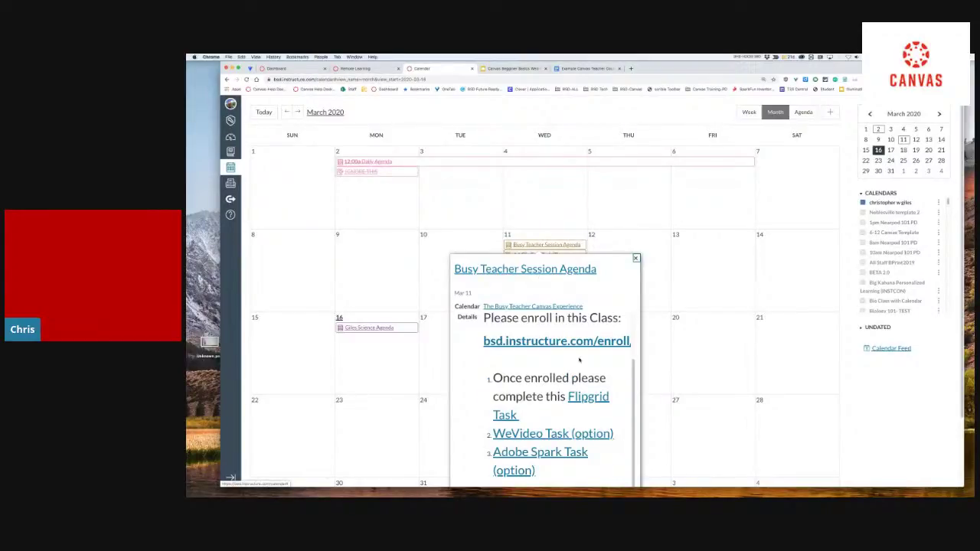
pyautogui.click(636, 258)
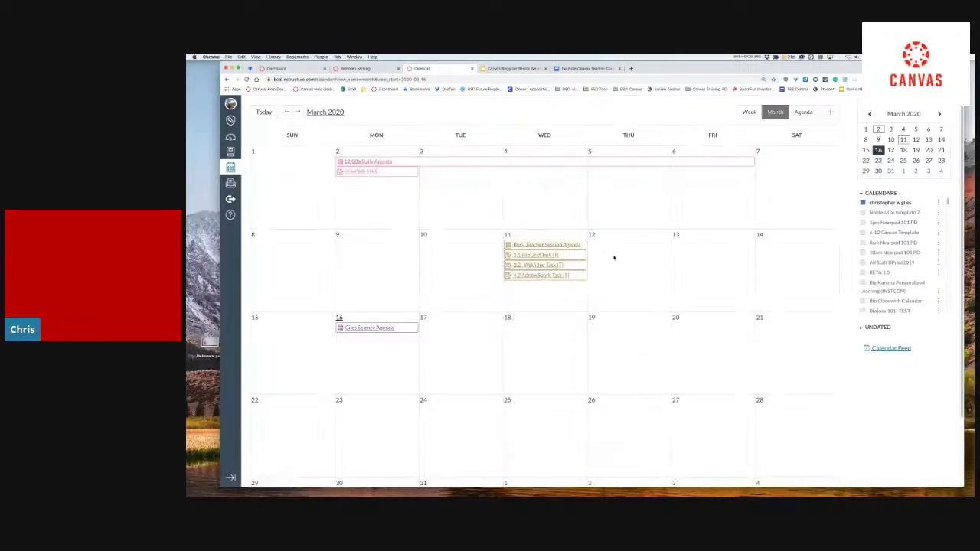
# View the details of the 1.1 FlipGrid Task (T) assignment on March 11 and close them
pyautogui.click(552, 255)
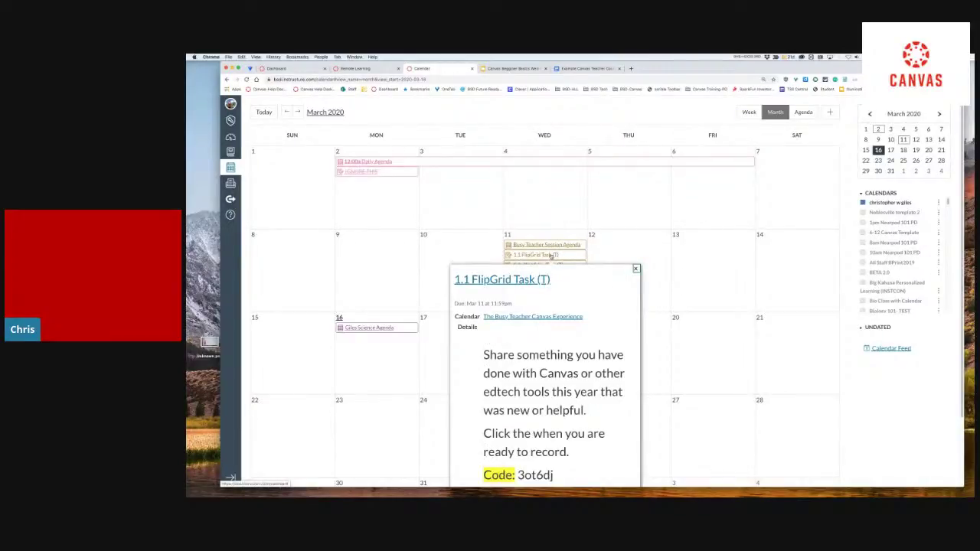
pyautogui.scroll(-3, 615, 338)
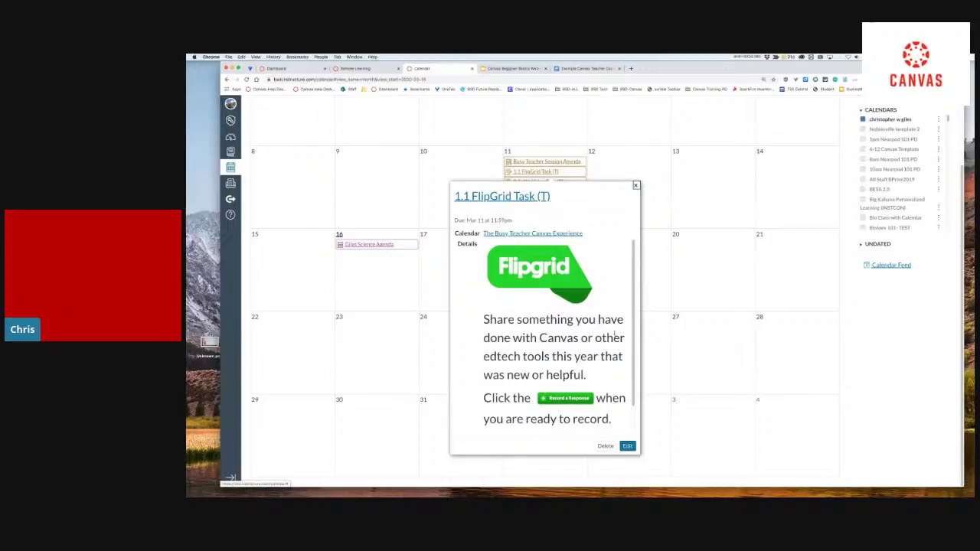
pyautogui.click(636, 185)
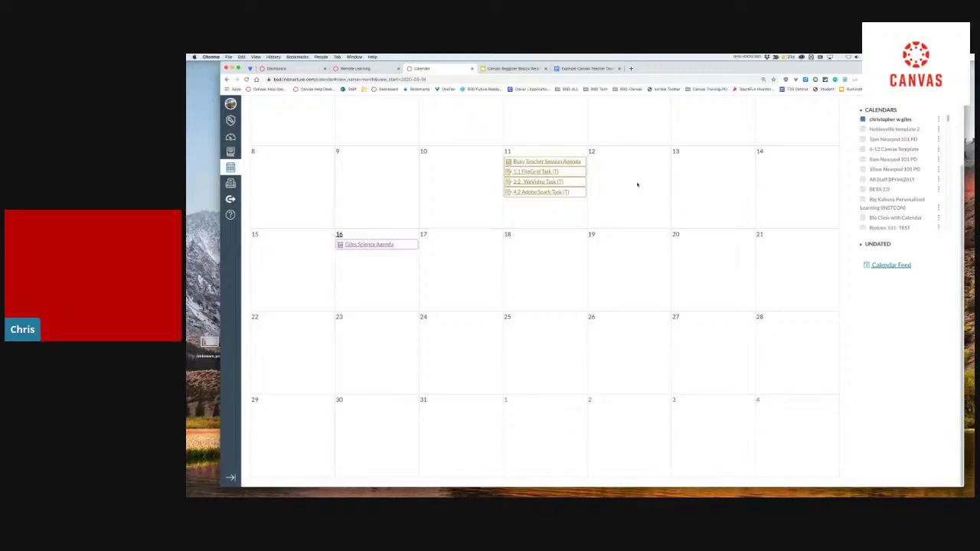
# Preview the March 16 science agenda event, play its embedded video and open the event's full page
pyautogui.click(383, 244)
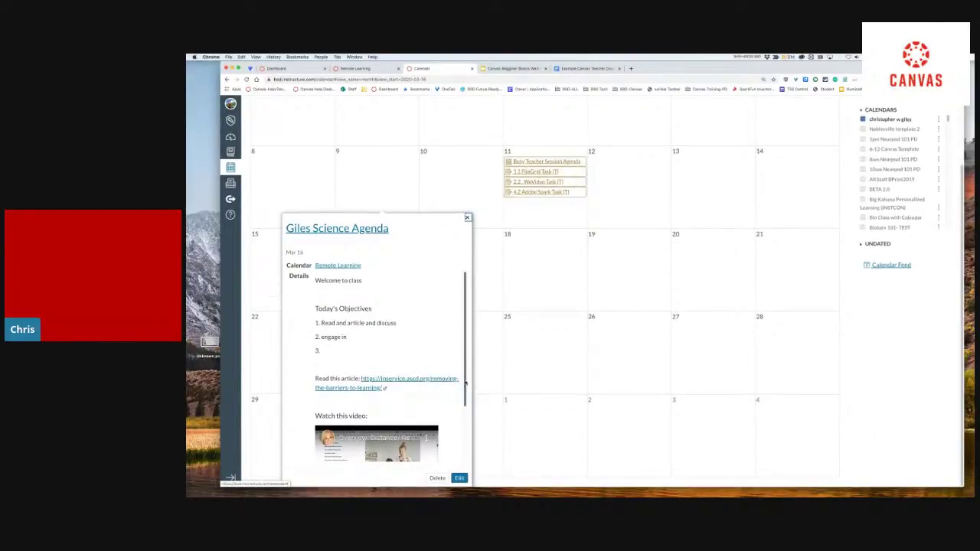
pyautogui.scroll(-2, 464, 383)
pyautogui.click(375, 427)
pyautogui.scroll(-1, 375, 441)
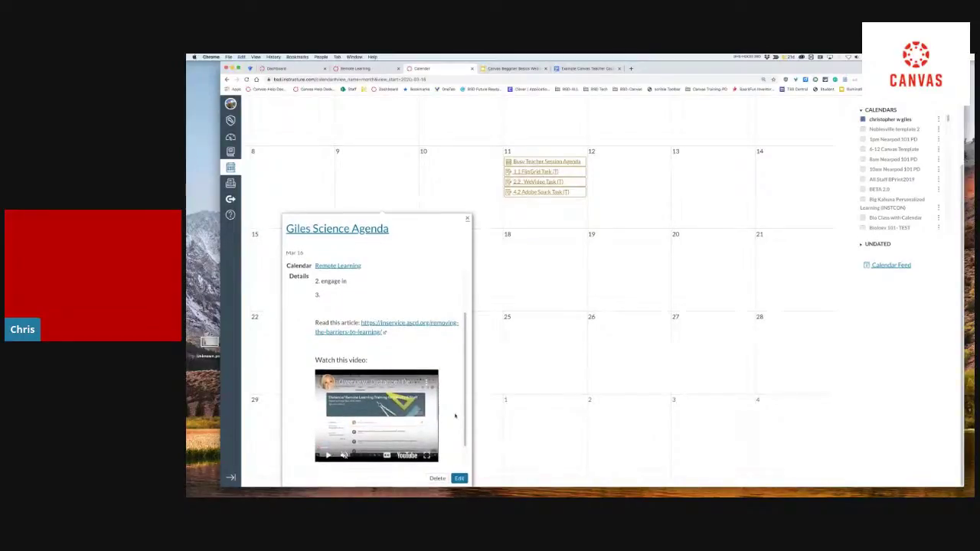
pyautogui.click(368, 228)
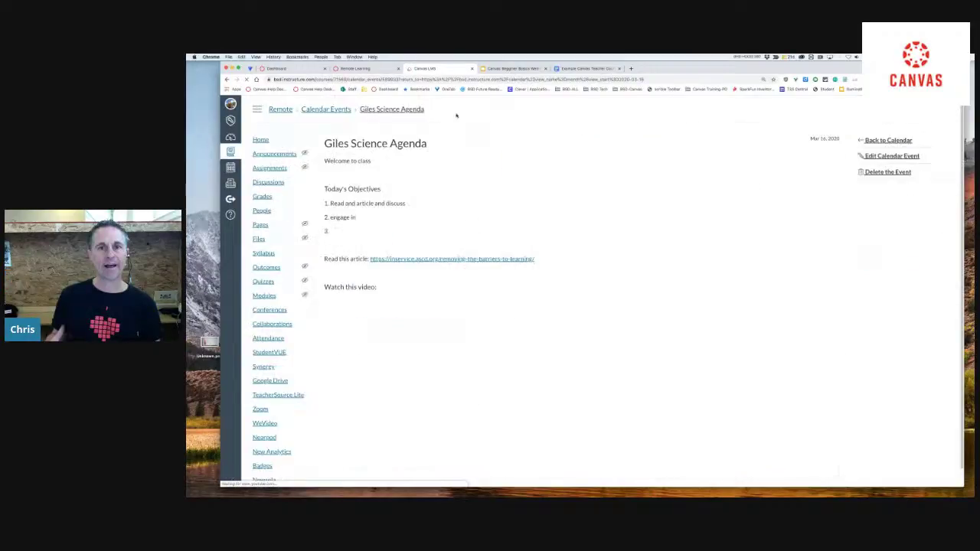
# Switch to the Canvas Begginer Basics Webinar presentation in Google Slides and show the "Start with Canvas in 3 Steps" slide
pyautogui.click(510, 70)
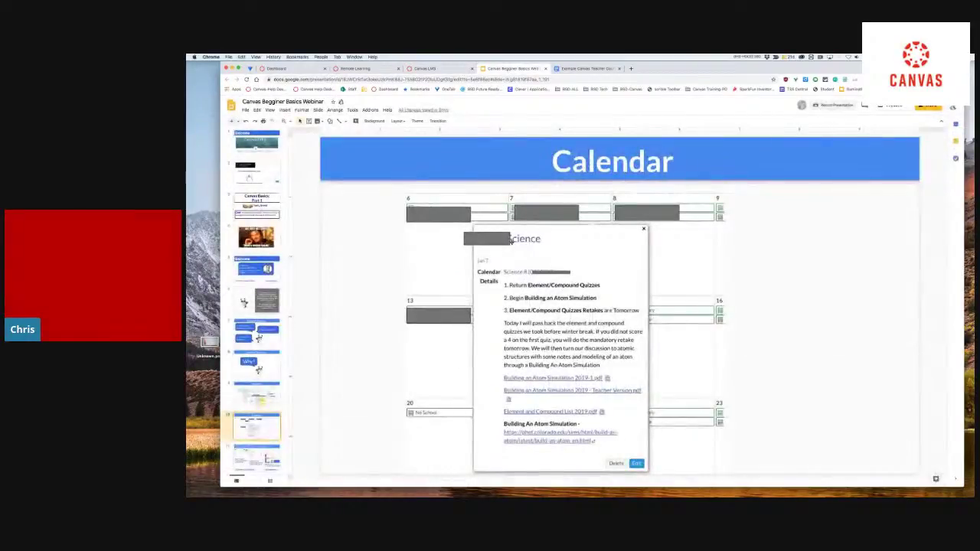
pyautogui.click(252, 457)
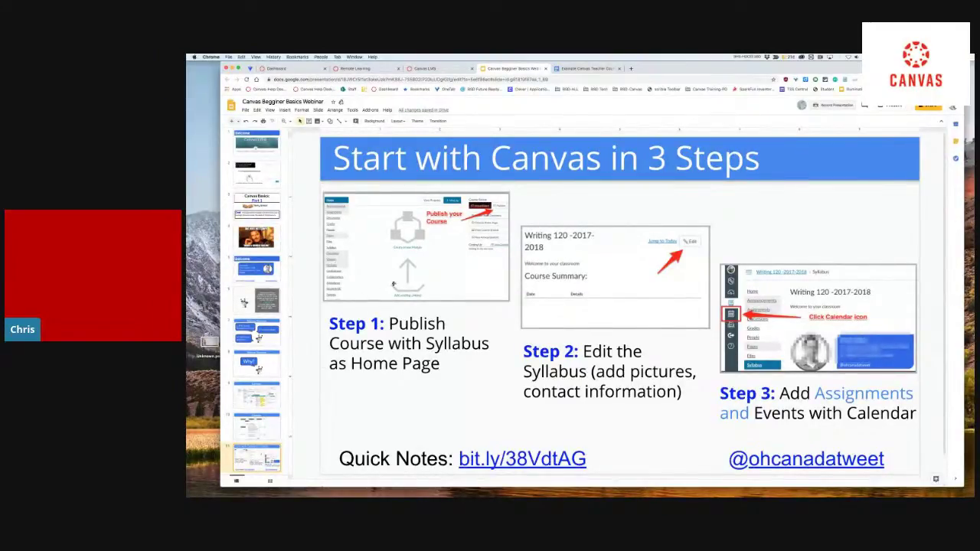
# Switch back to the Remote Learning course in Canvas, refresh its home page to check the Course Summary, and open the Syllabus
pyautogui.click(356, 68)
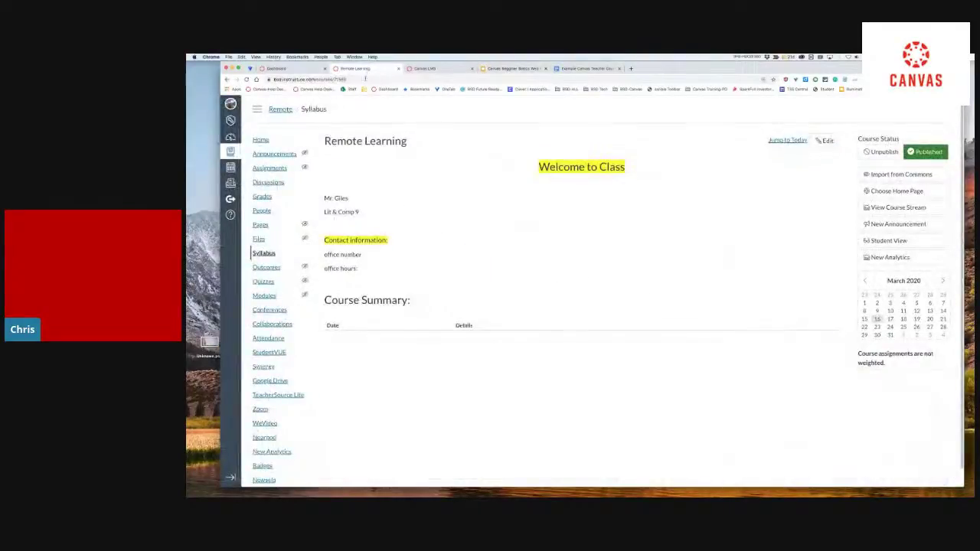
pyautogui.click(261, 141)
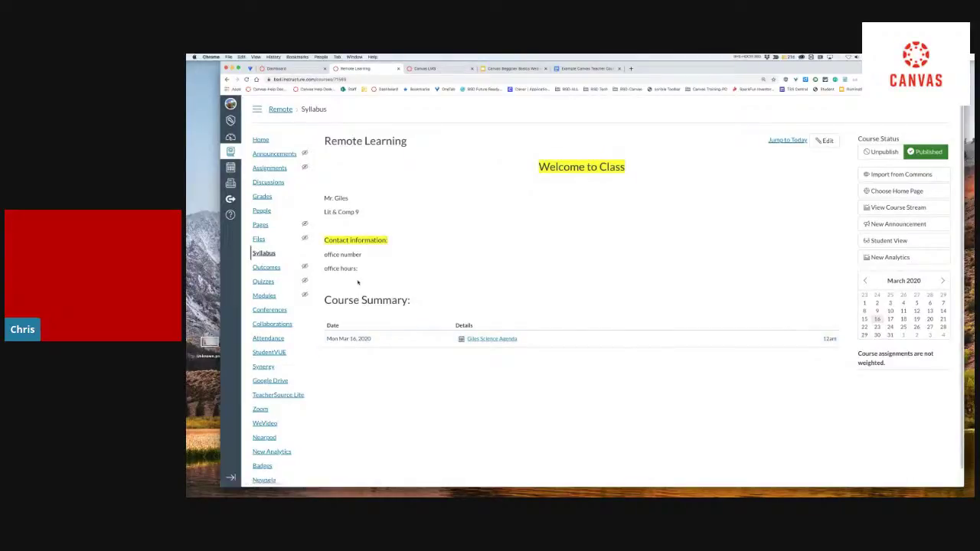
pyautogui.click(265, 254)
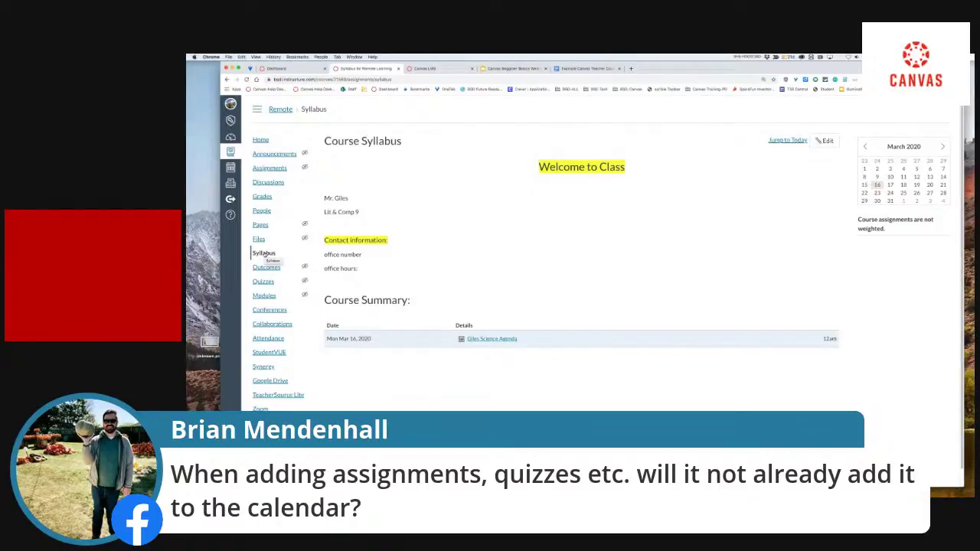
# Duplicate the Syllabus for Remote Learning browser tab, compare it with the original and return to the duplicate
pyautogui.rightClick(367, 72)
pyautogui.click(382, 91)
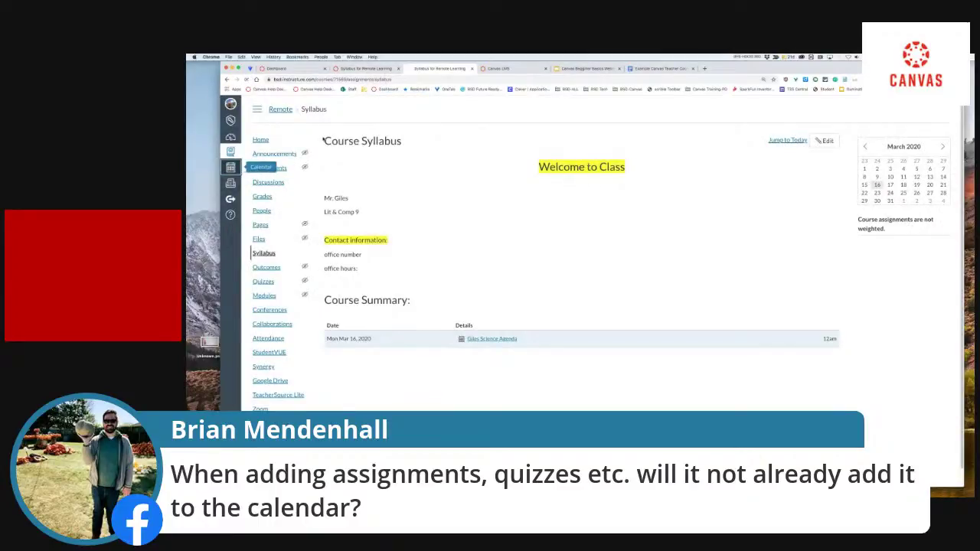
pyautogui.click(377, 70)
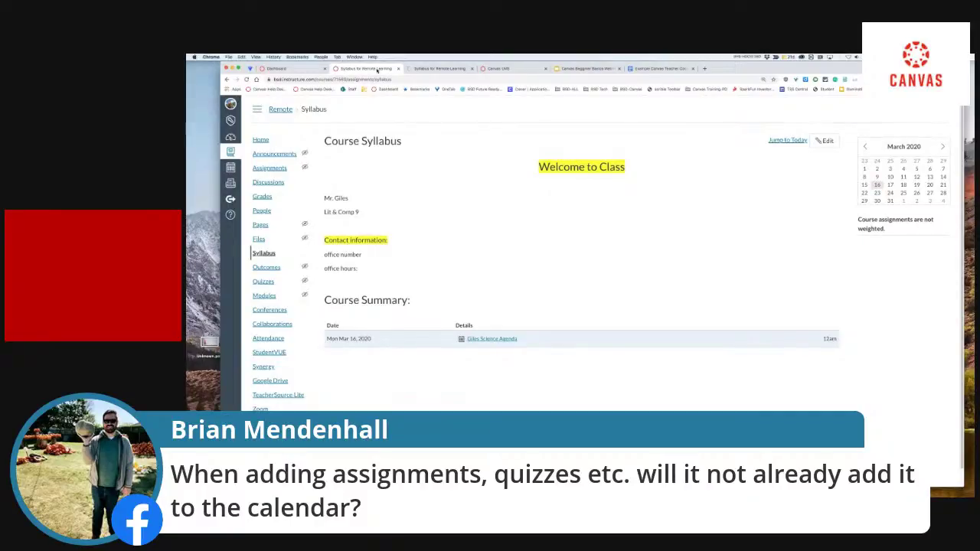
pyautogui.click(431, 69)
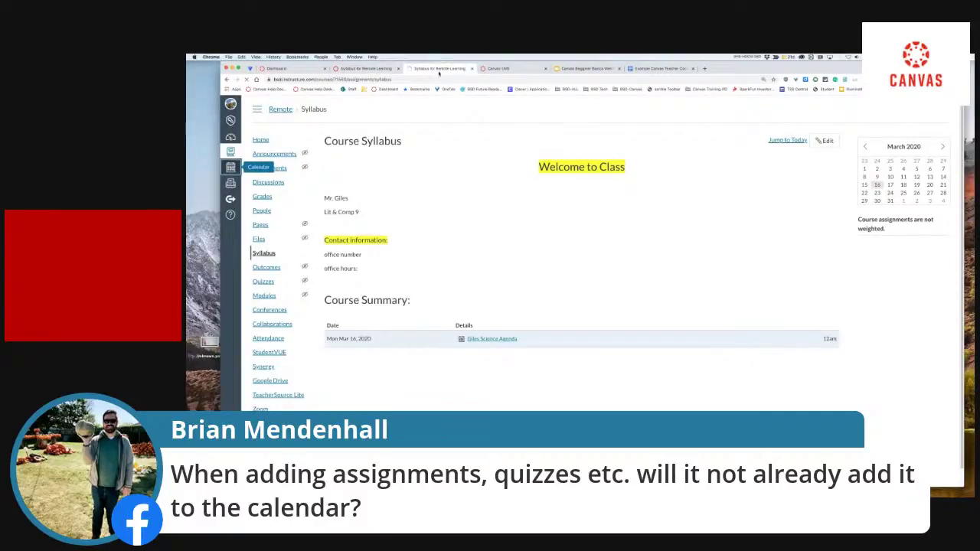